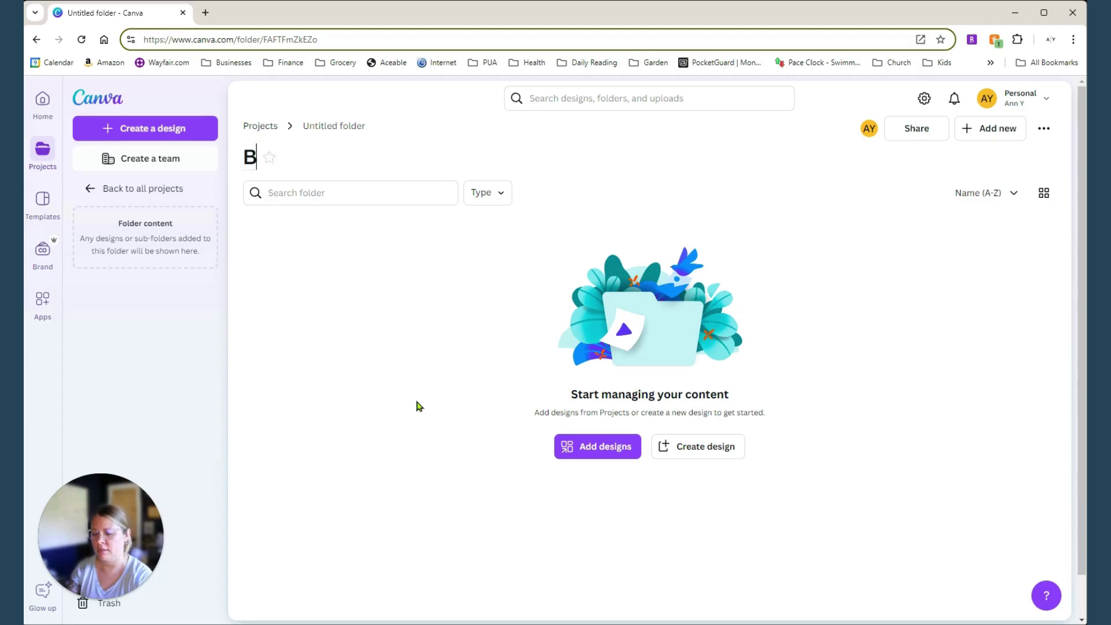
Name the new folder Business Name and create a 500 × 500 px Logo design inside it.
text(ess Name)
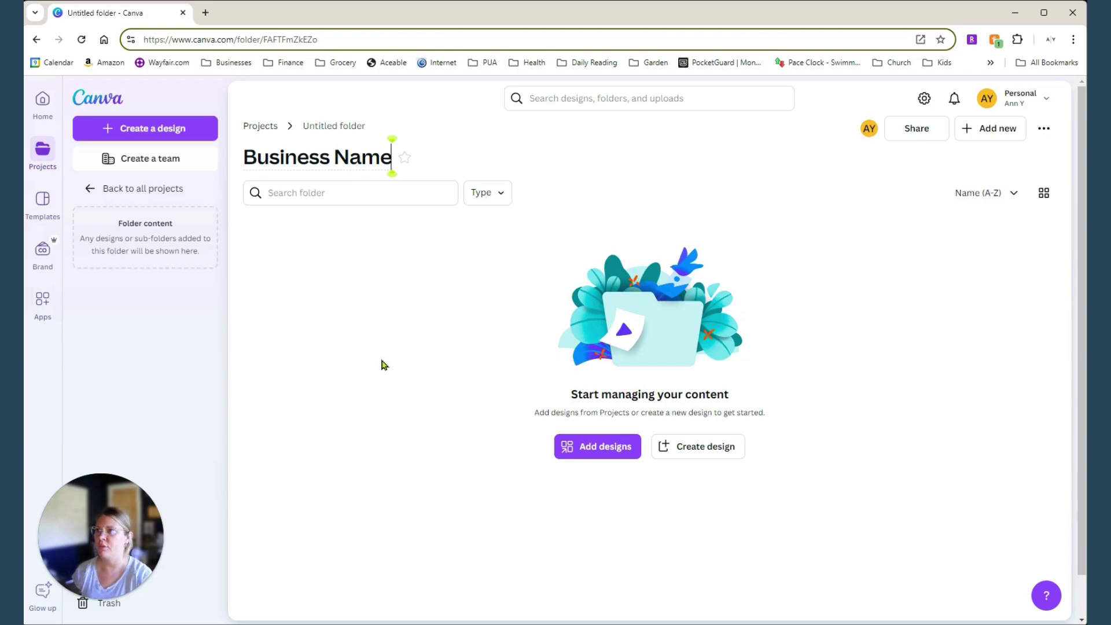
click(762, 549)
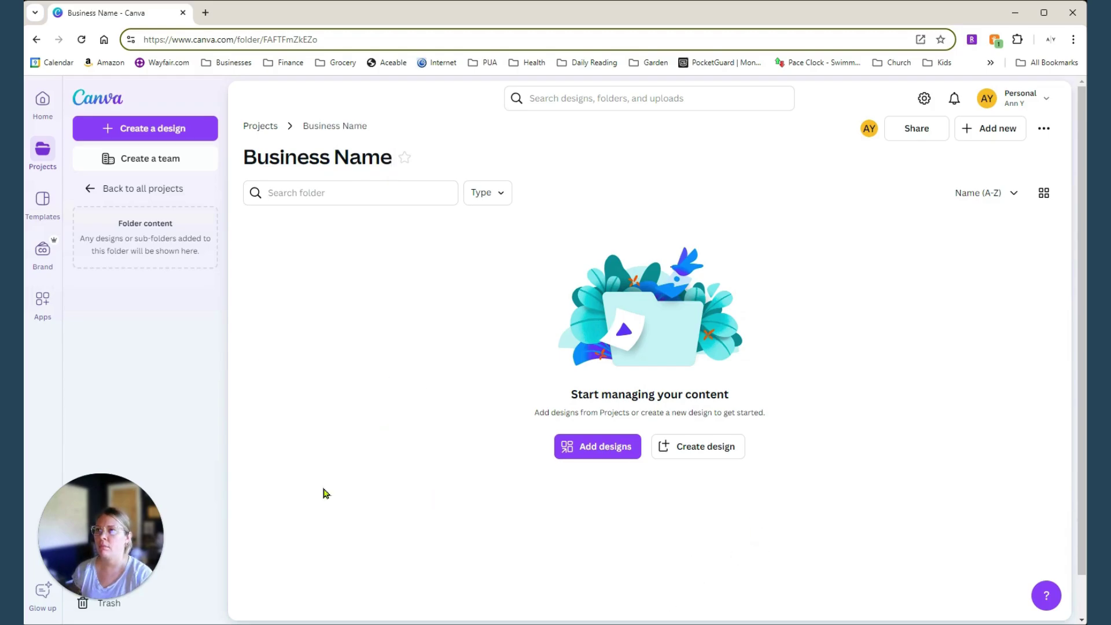
click(709, 448)
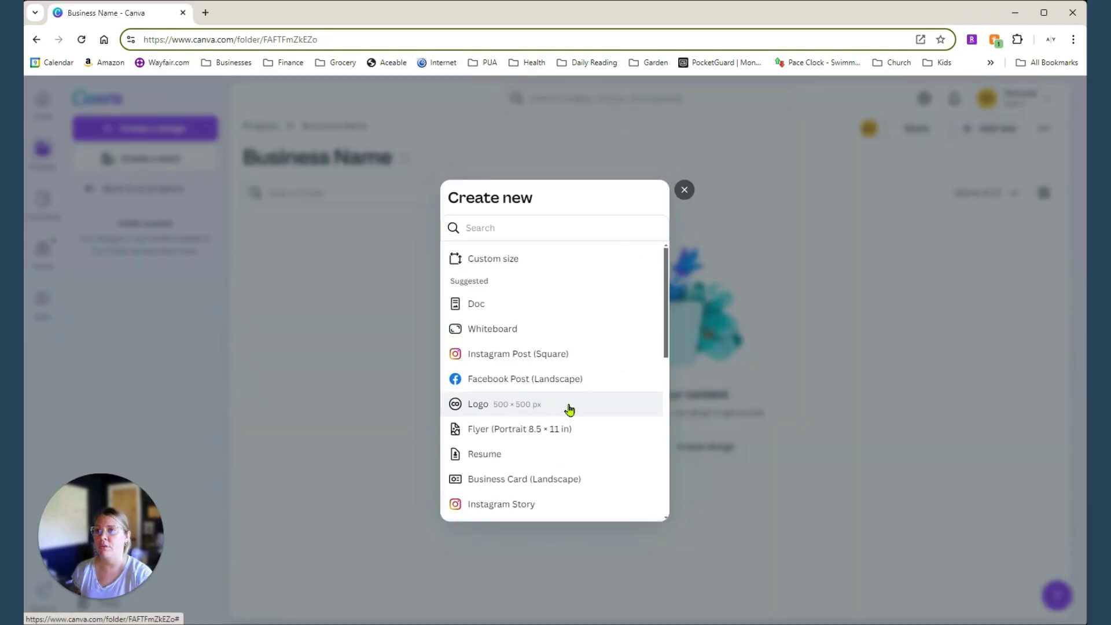
click(526, 405)
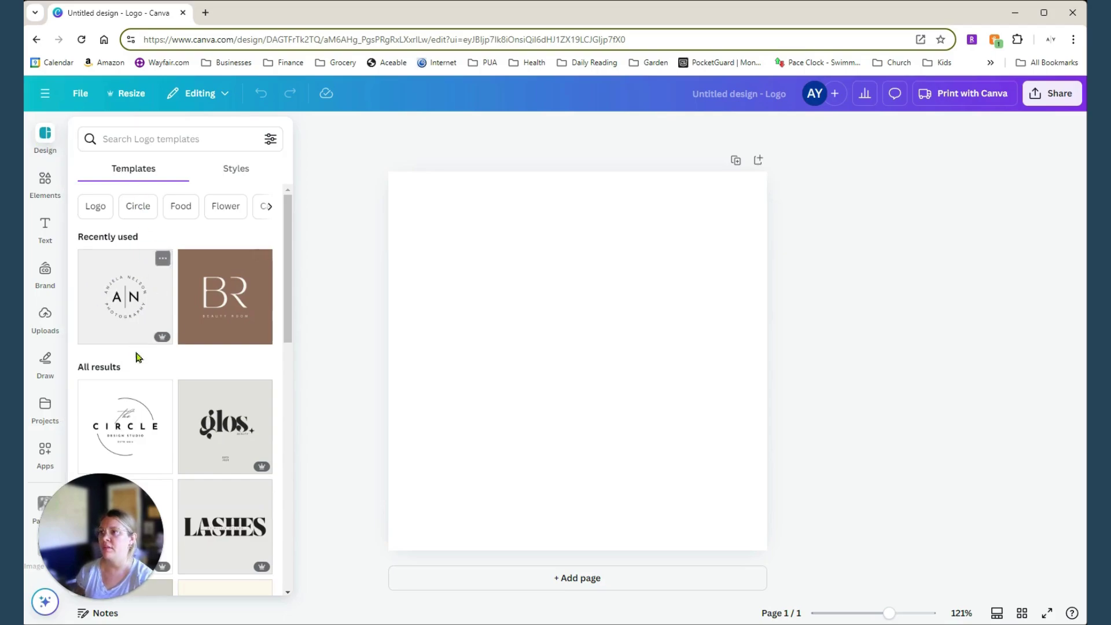
Browse the logo templates for design ideas.
scroll(137, 357, down, 6)
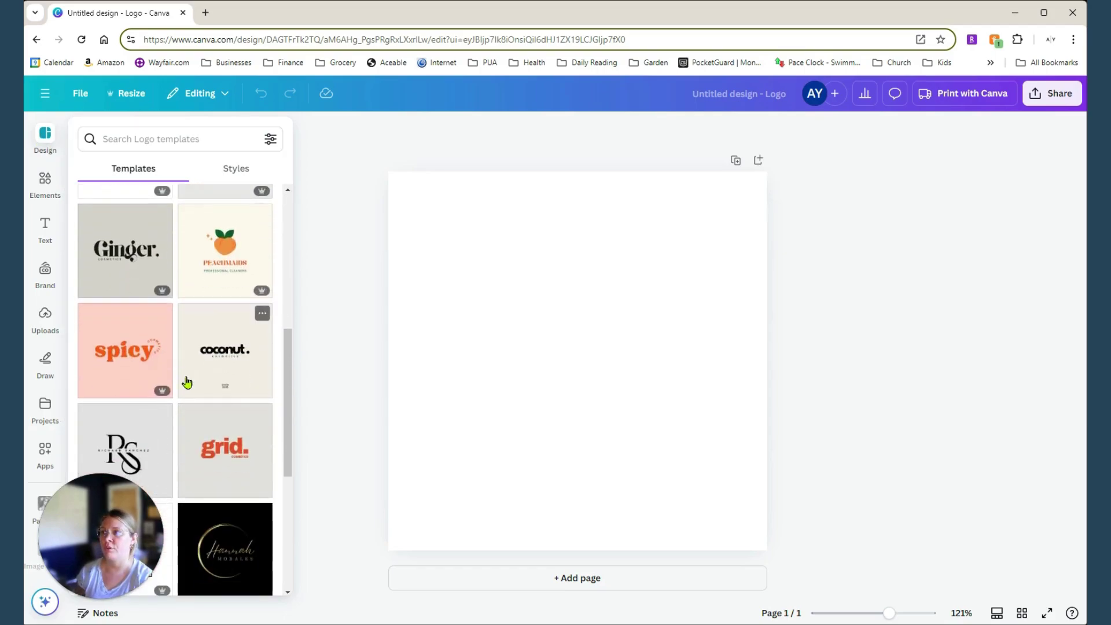
scroll(179, 358, down, 5)
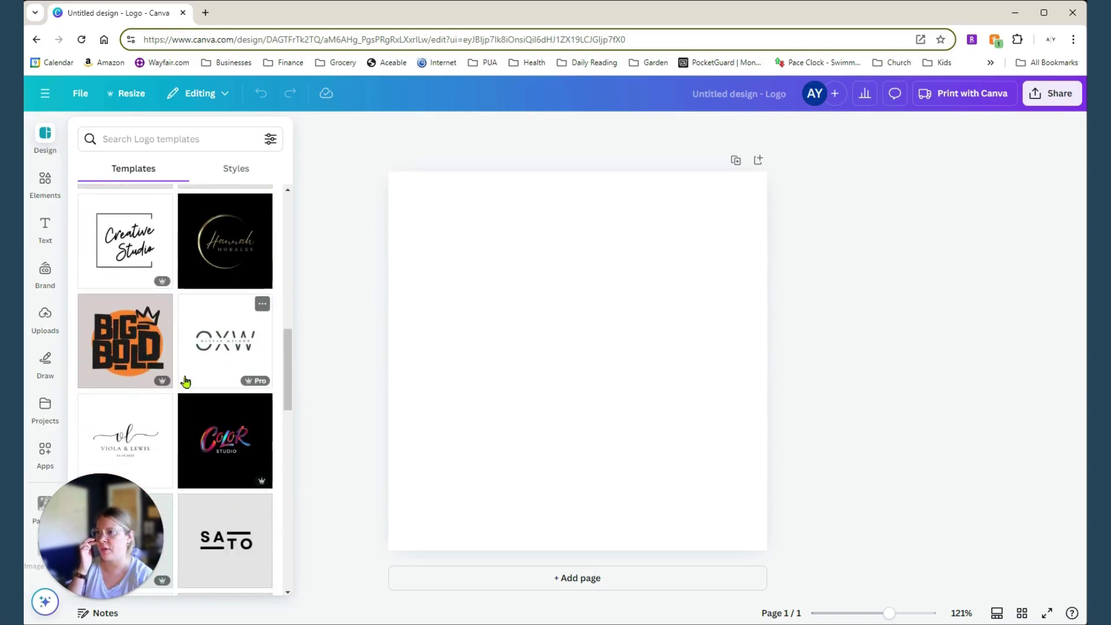
scroll(185, 380, down, 2)
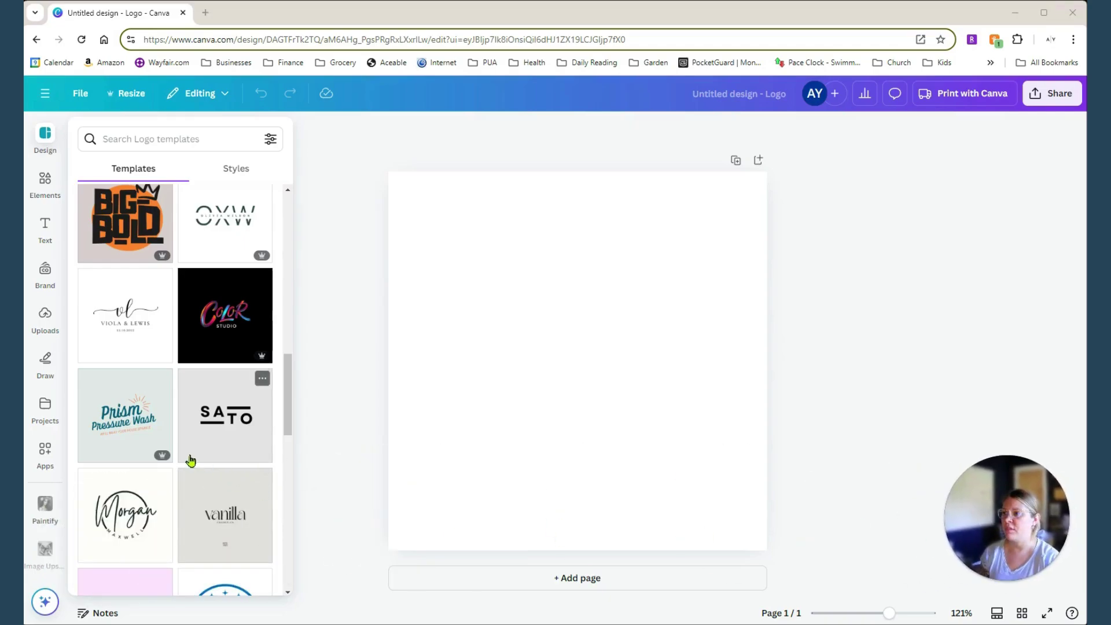
scroll(193, 475, down, 2)
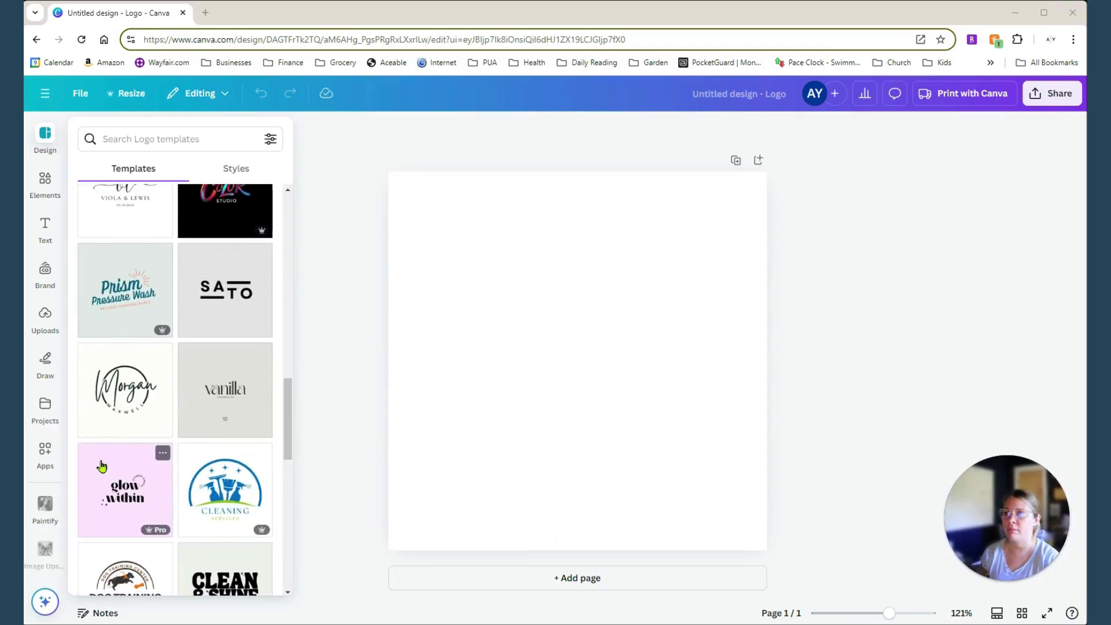
scroll(181, 398, down, 3)
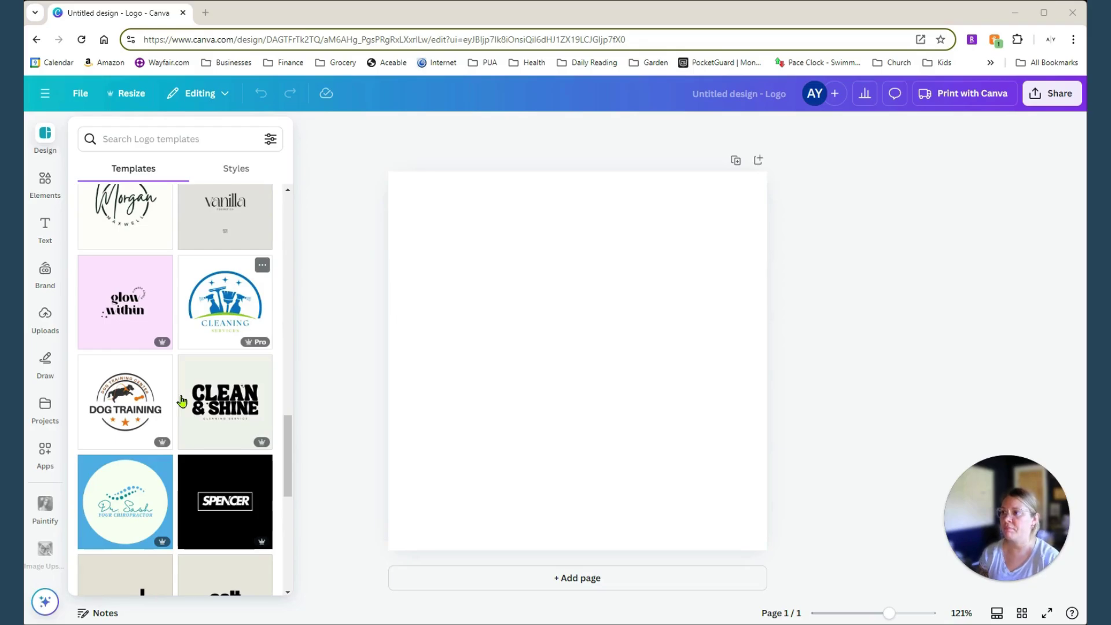
scroll(188, 439, down, 5)
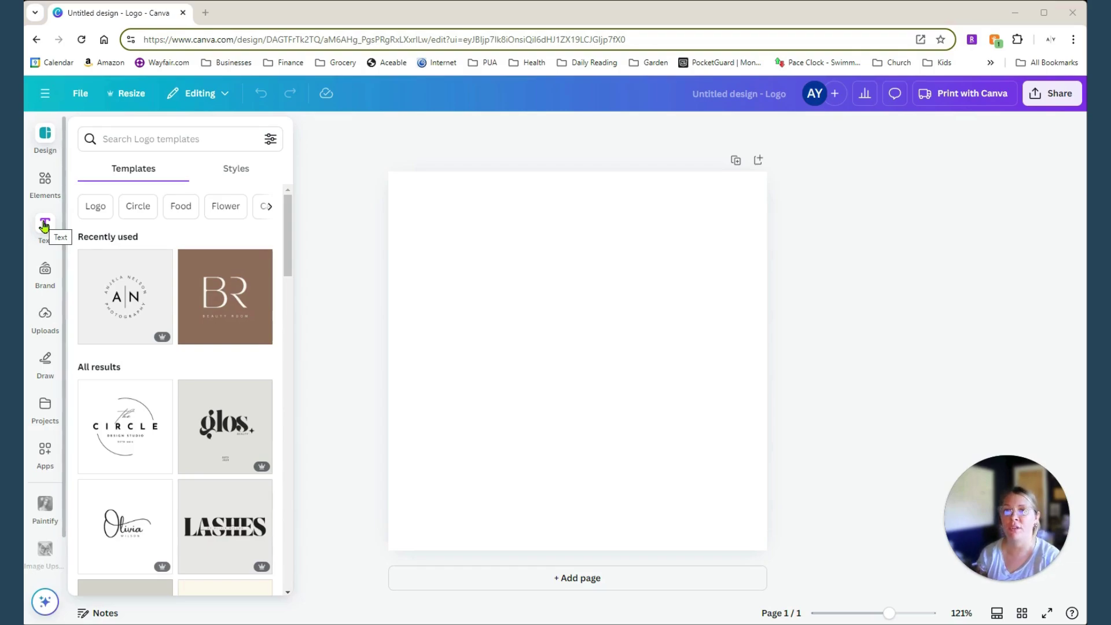
Review the Practice Brand kit's logos, colors, fonts, photos, graphics and icons.
click(44, 226)
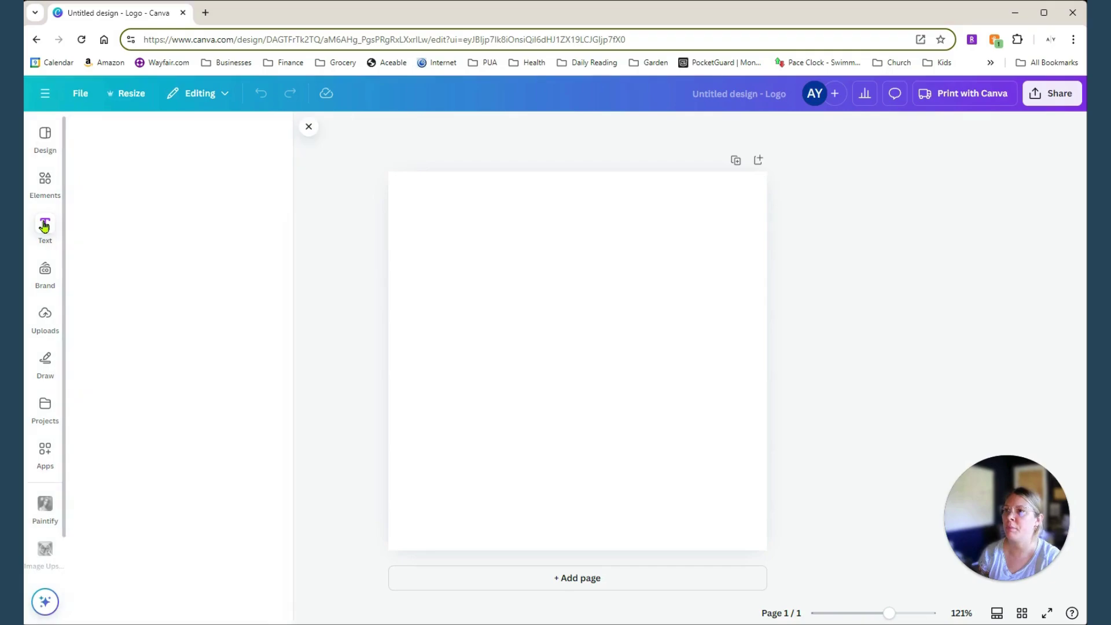
click(48, 272)
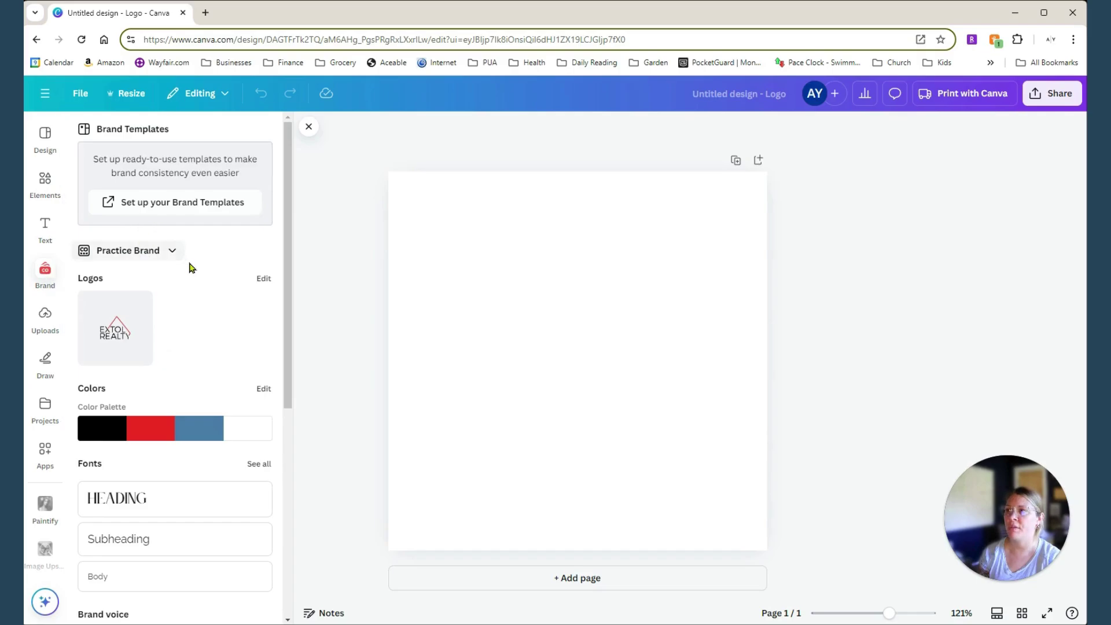
scroll(187, 290, down, 3)
scroll(127, 289, up, 2)
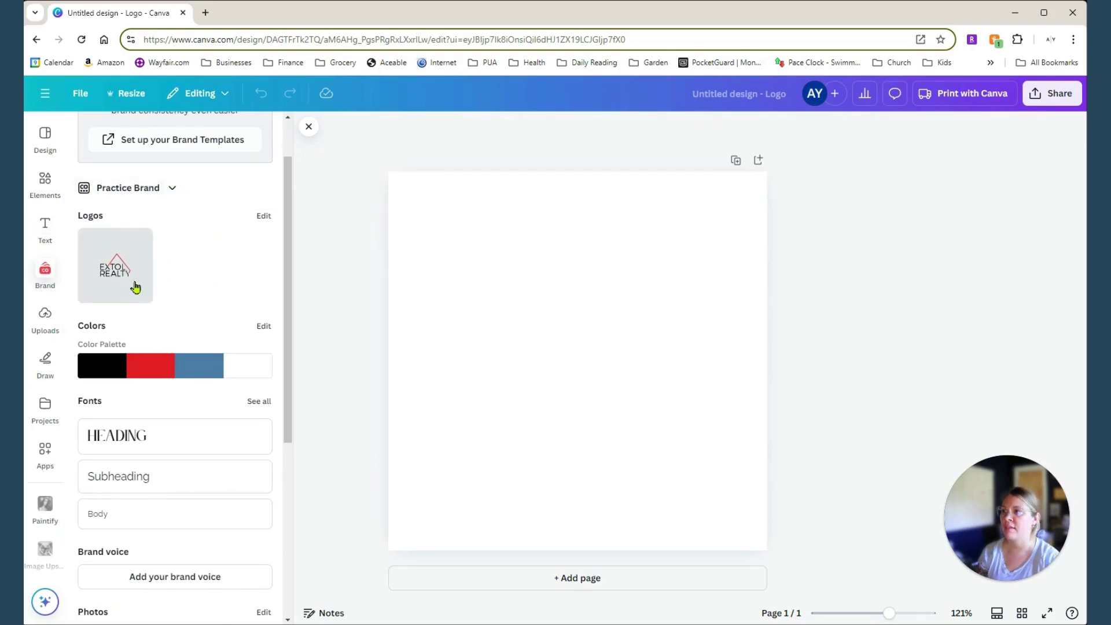
scroll(150, 300, down, 1)
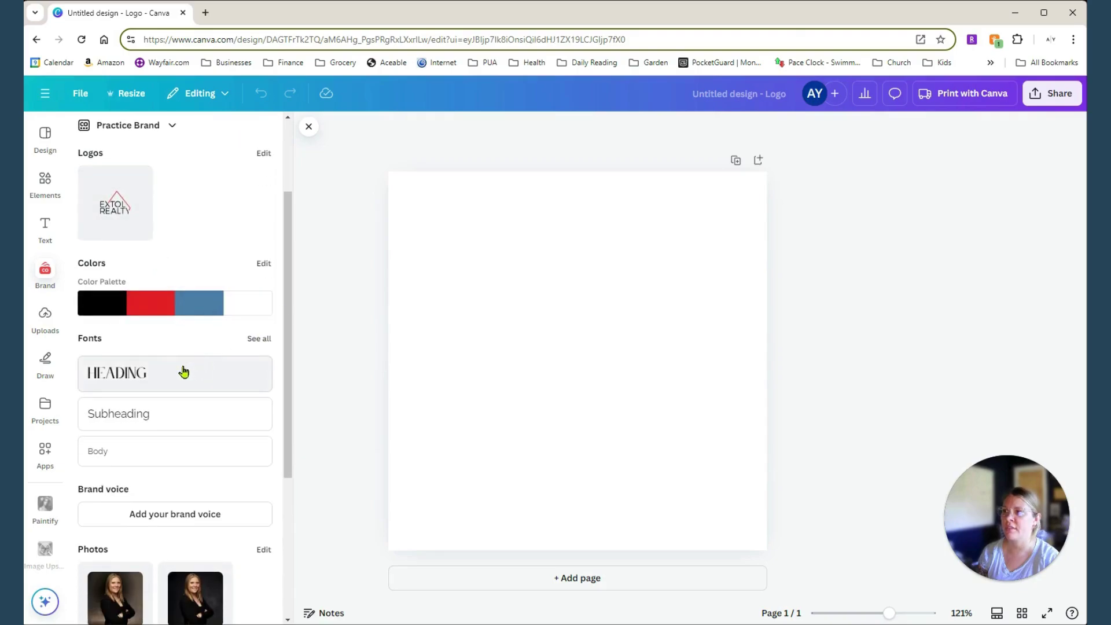
scroll(179, 324, down, 2)
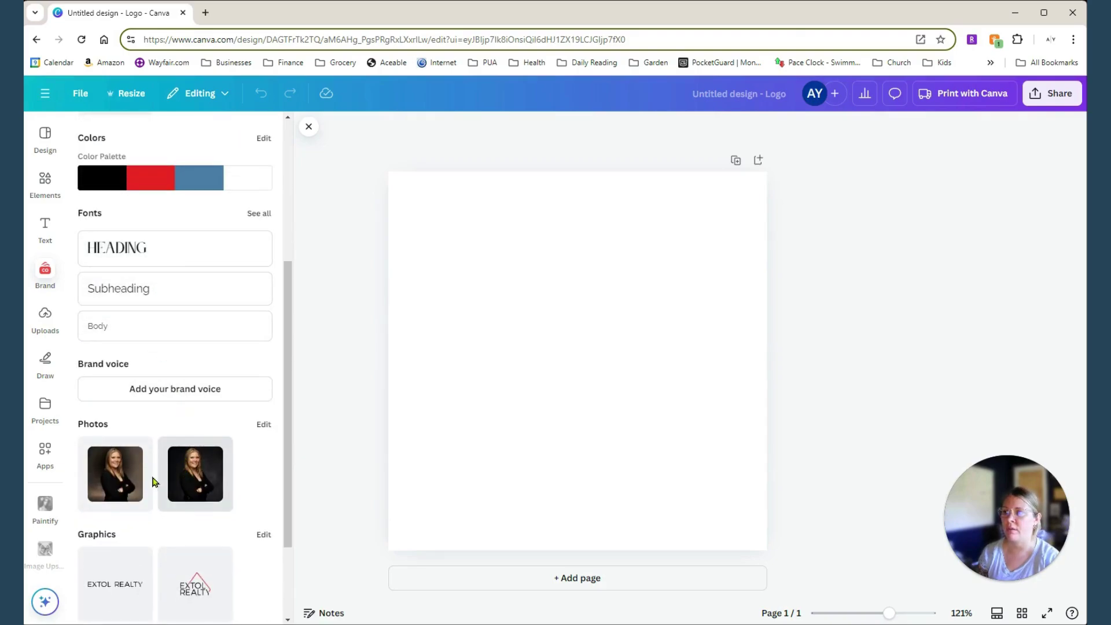
scroll(229, 507, down, 2)
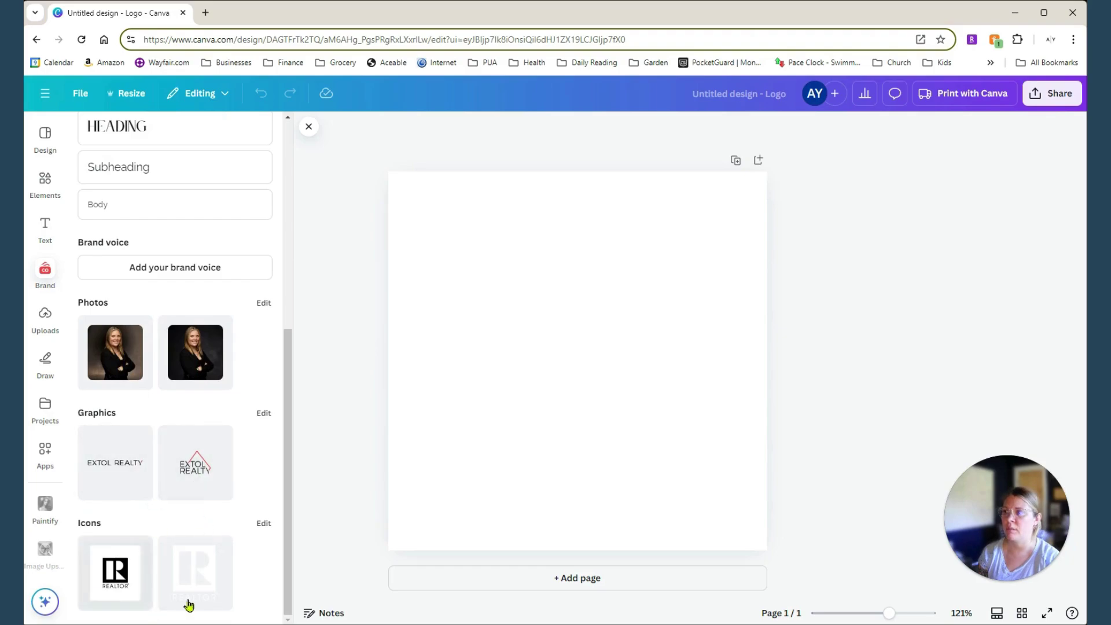
click(558, 325)
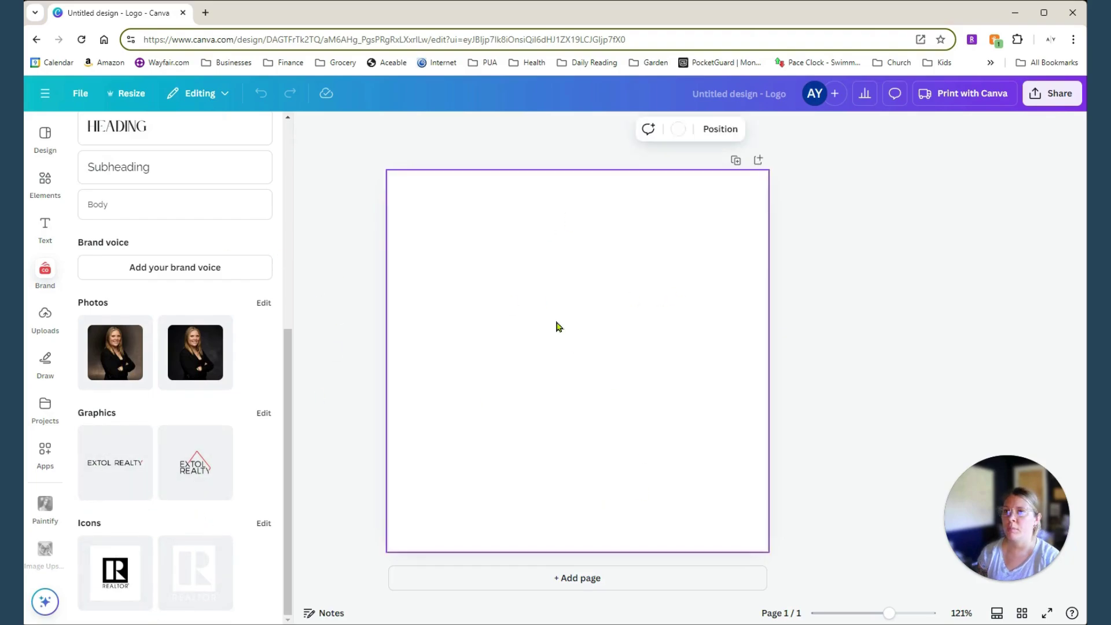
Add a text box in the brand's Heading style containing the person's full name in capitals.
click(45, 227)
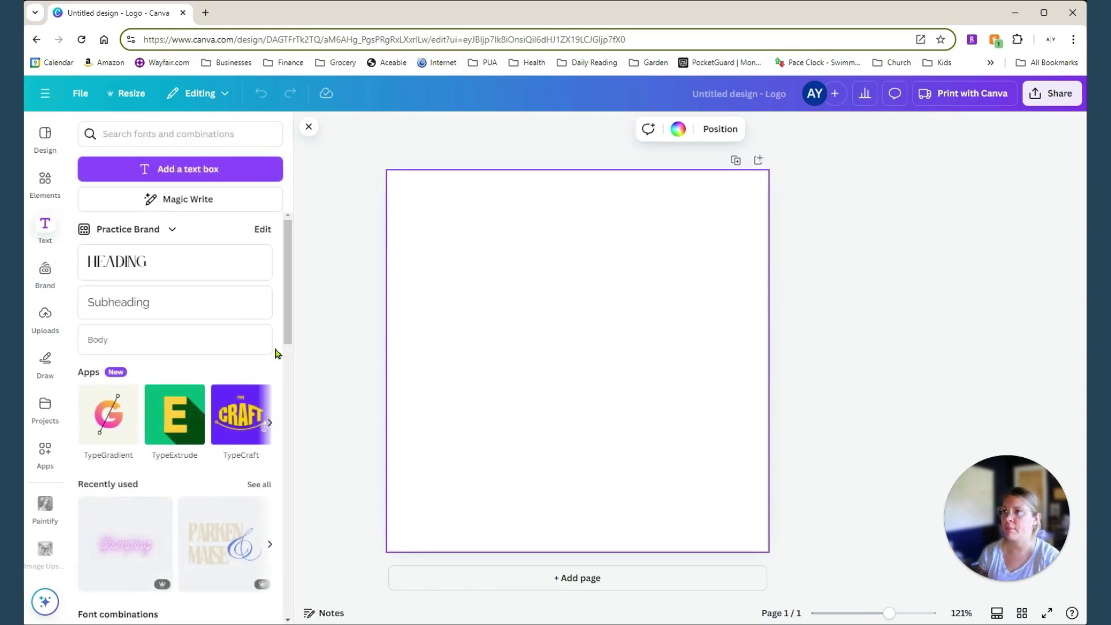
click(205, 250)
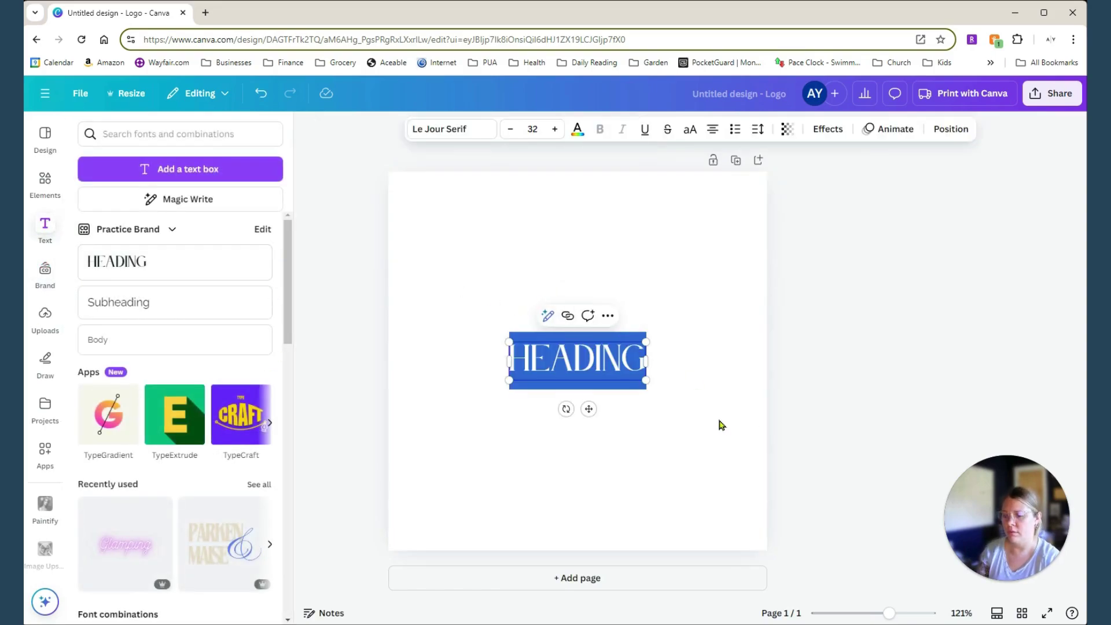
text(ANN YOUNG)
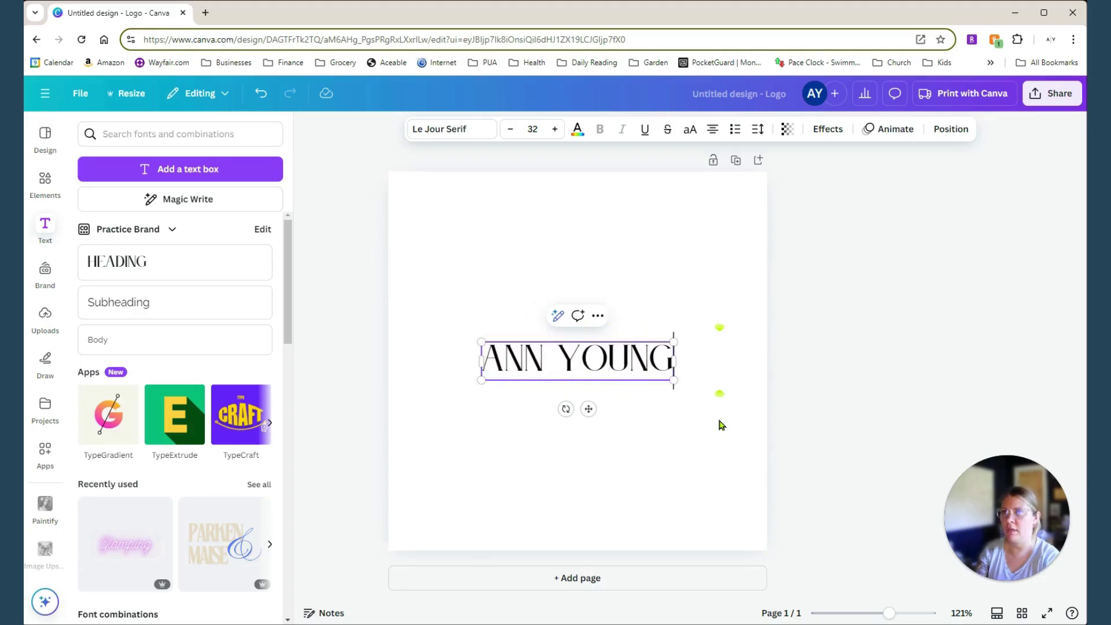
click(552, 414)
Enlarge the name heading to a font size of about 59 so it nearly spans the page, and center it on the canvas.
drag(560, 359, 481, 310)
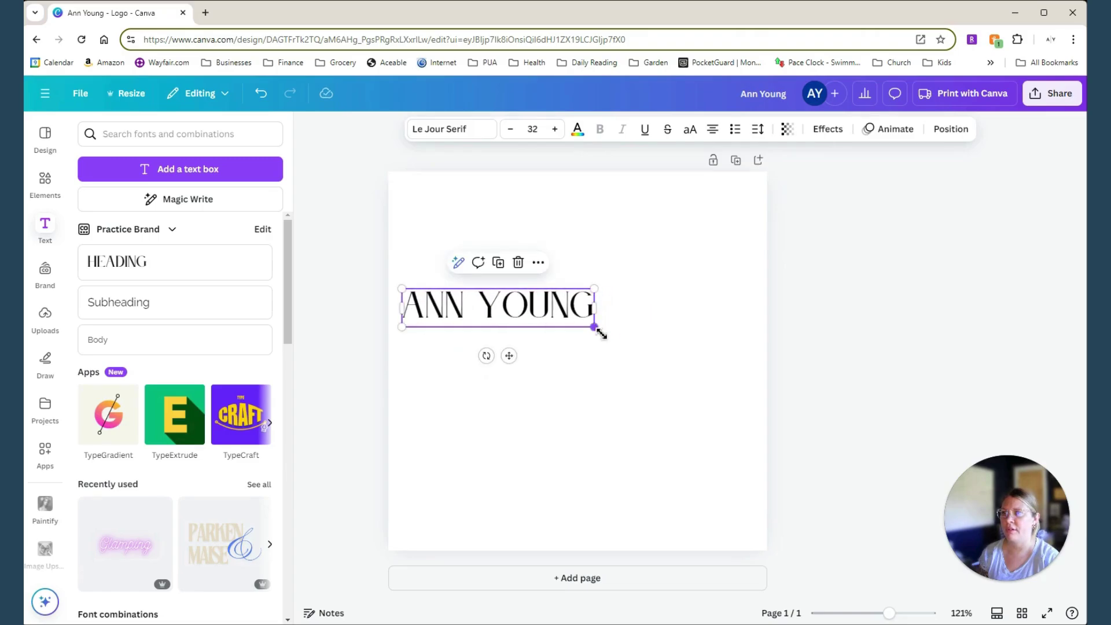
drag(596, 328, 640, 363)
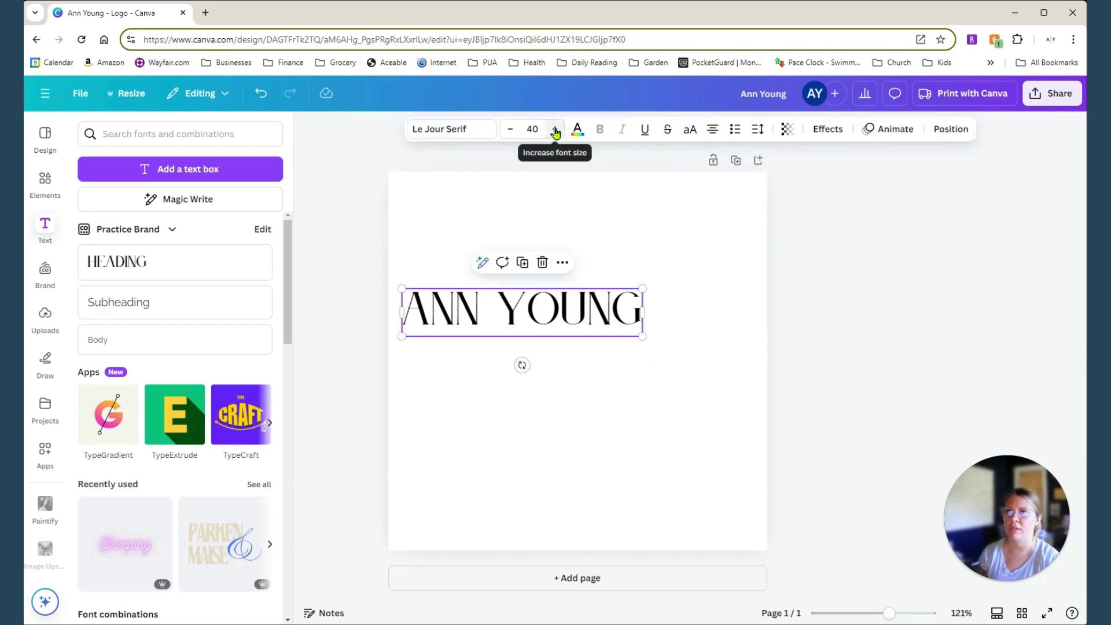
click(623, 456)
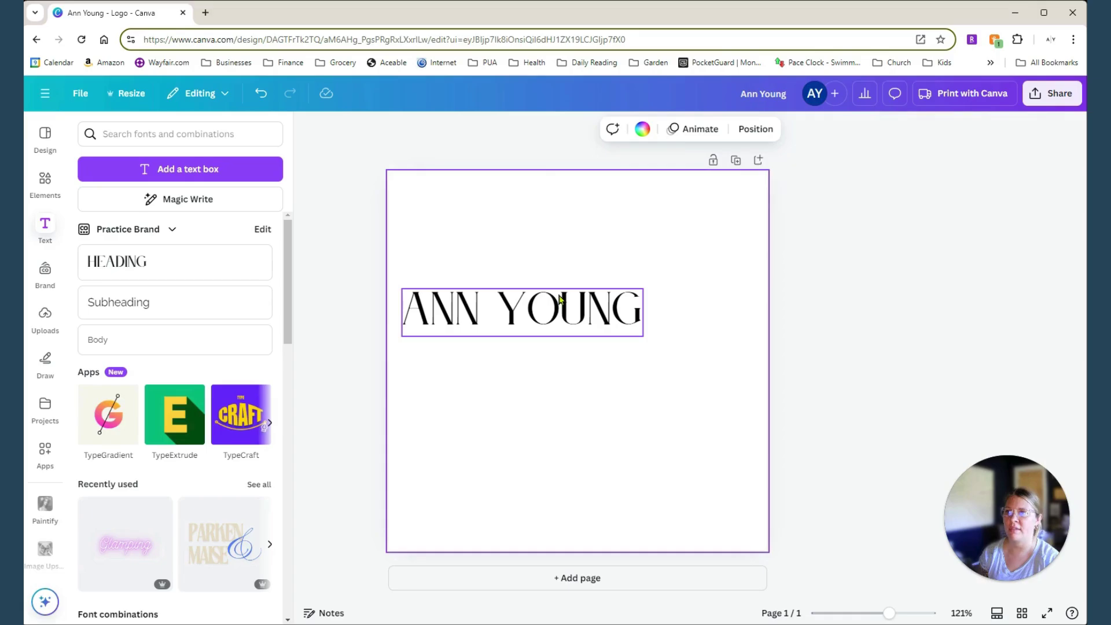
click(628, 308)
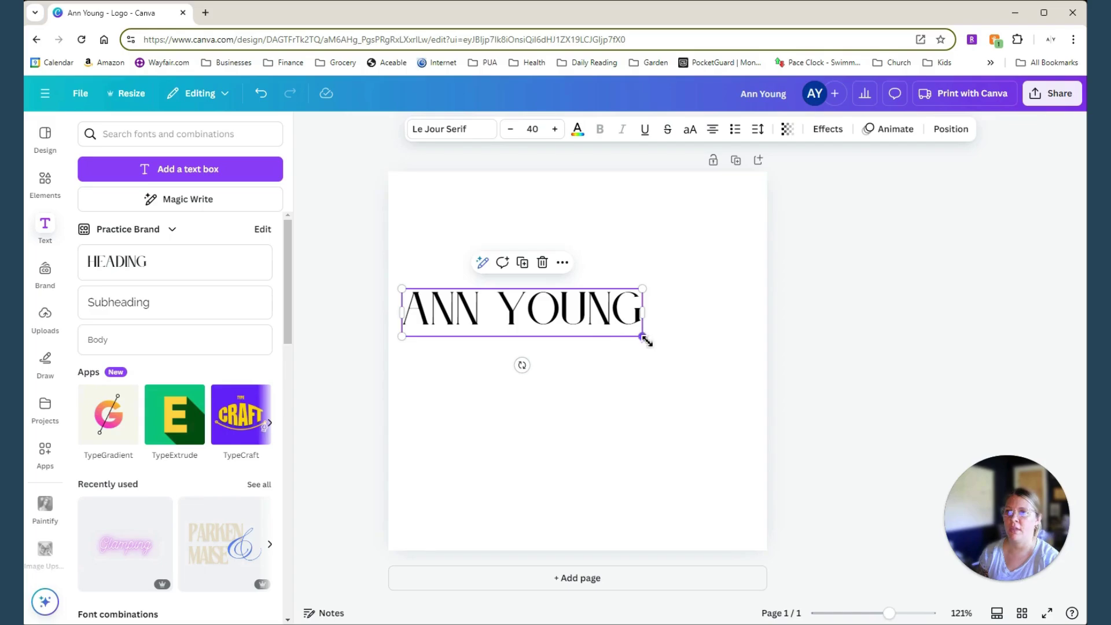
drag(652, 344, 712, 382)
drag(636, 324, 633, 351)
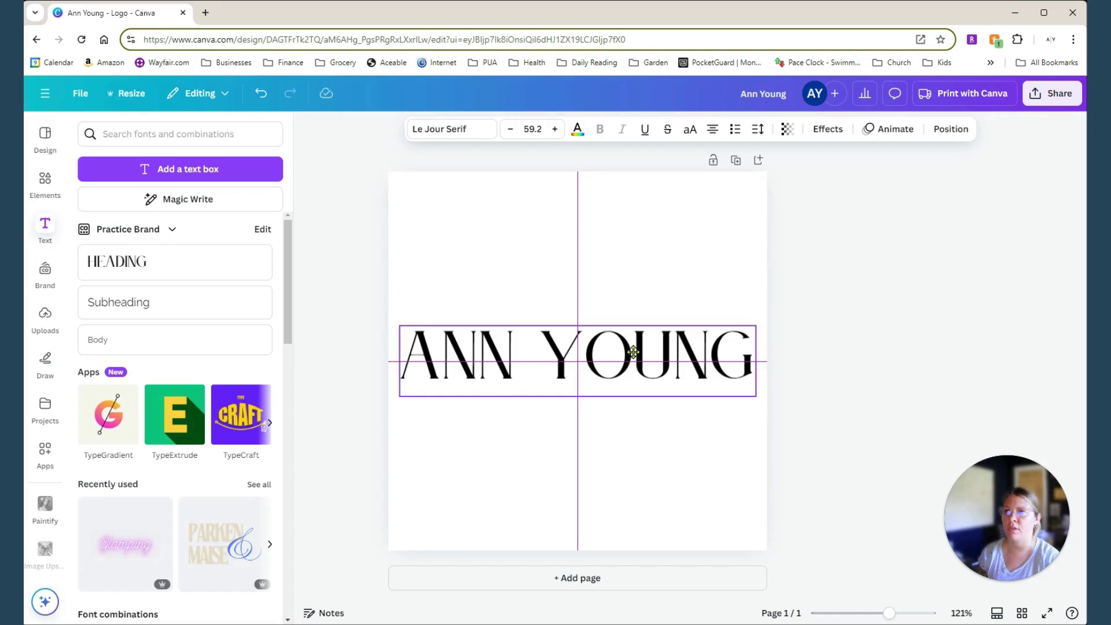
mouse_move(634, 352)
mouse_down()
mouse_move(646, 347)
mouse_move(635, 355)
mouse_up()
click(643, 479)
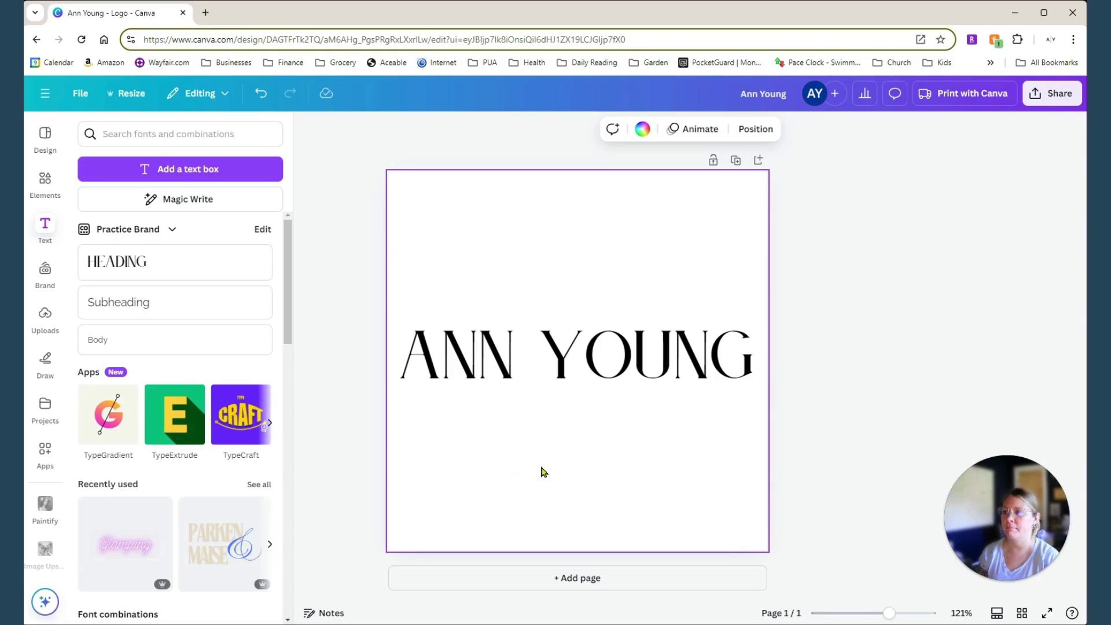
Add a text box in the brand's Subheading style reading "Roofing Specialist", centered below the name.
click(202, 301)
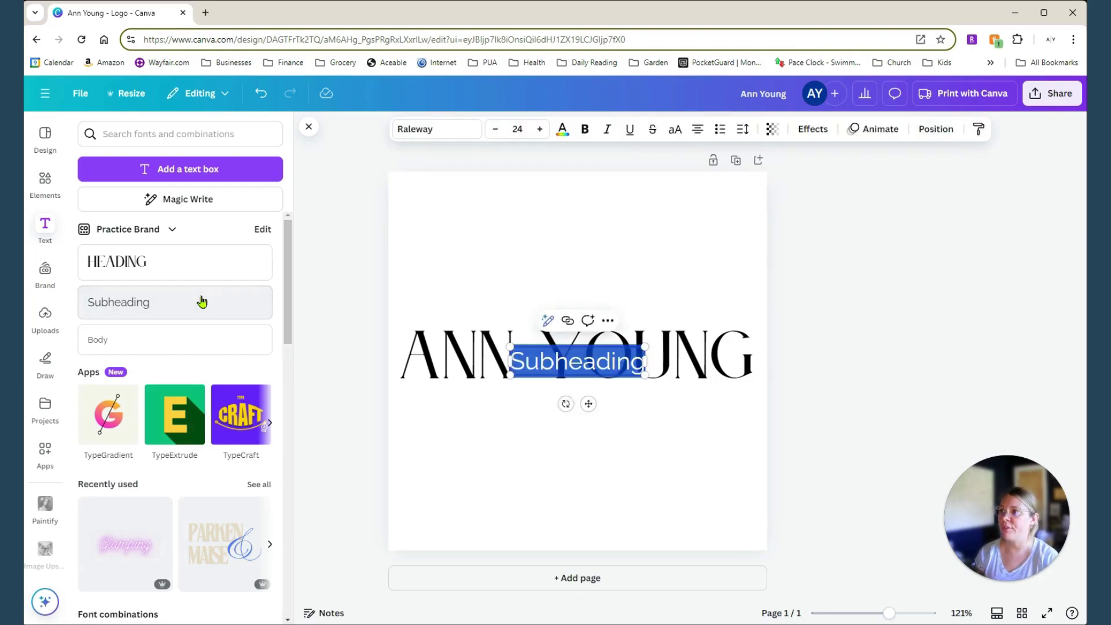
drag(589, 404, 594, 466)
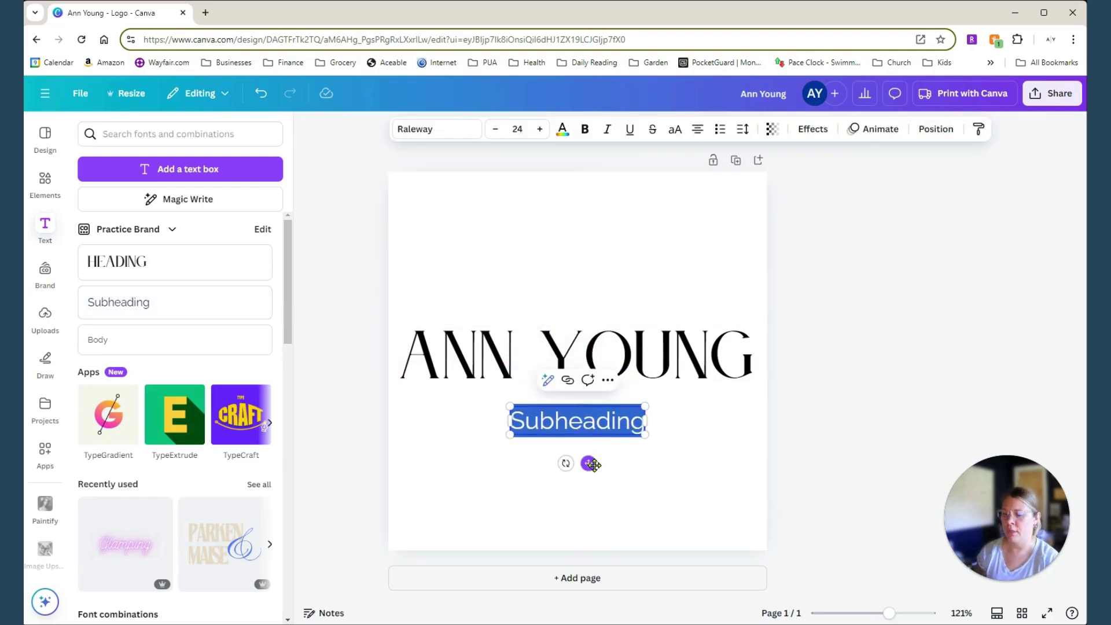
text(Roof)
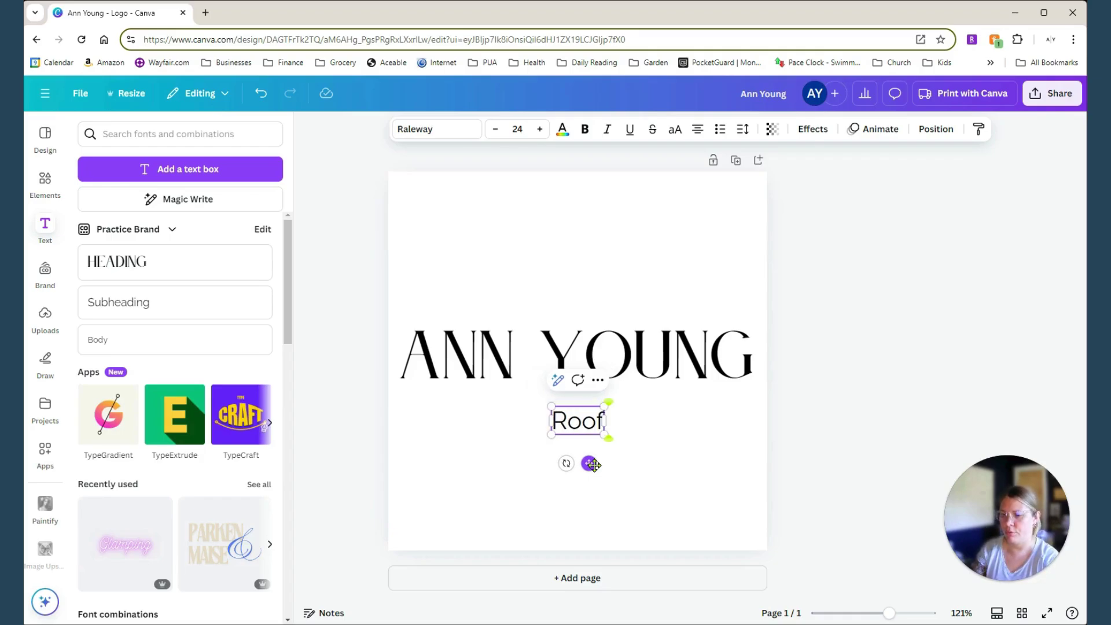
text(ing Speciali)
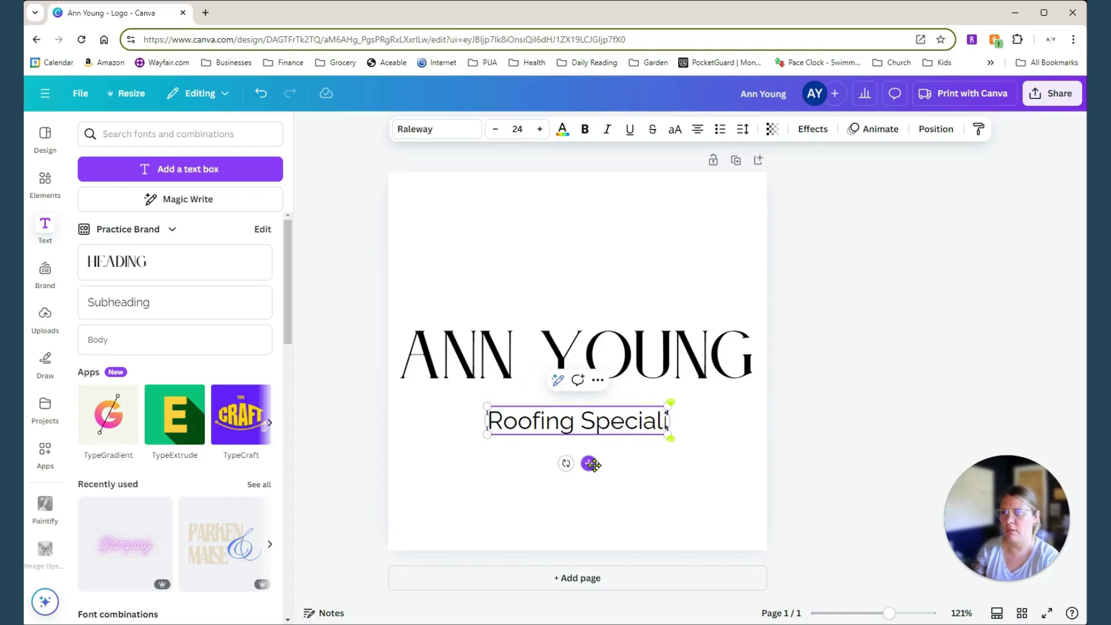
text(st)
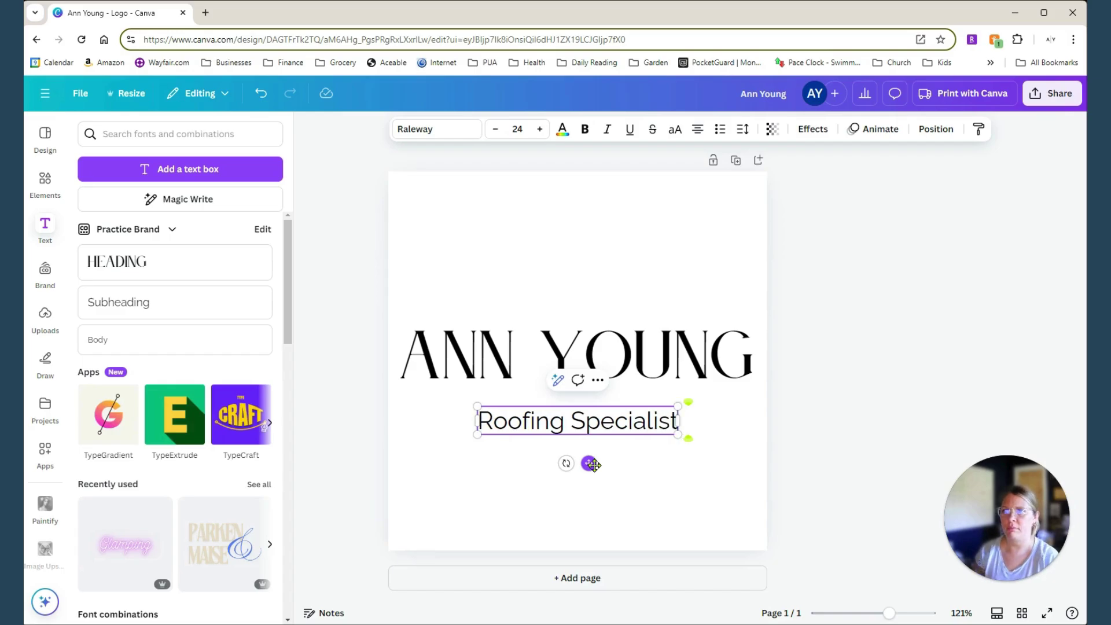
click(645, 489)
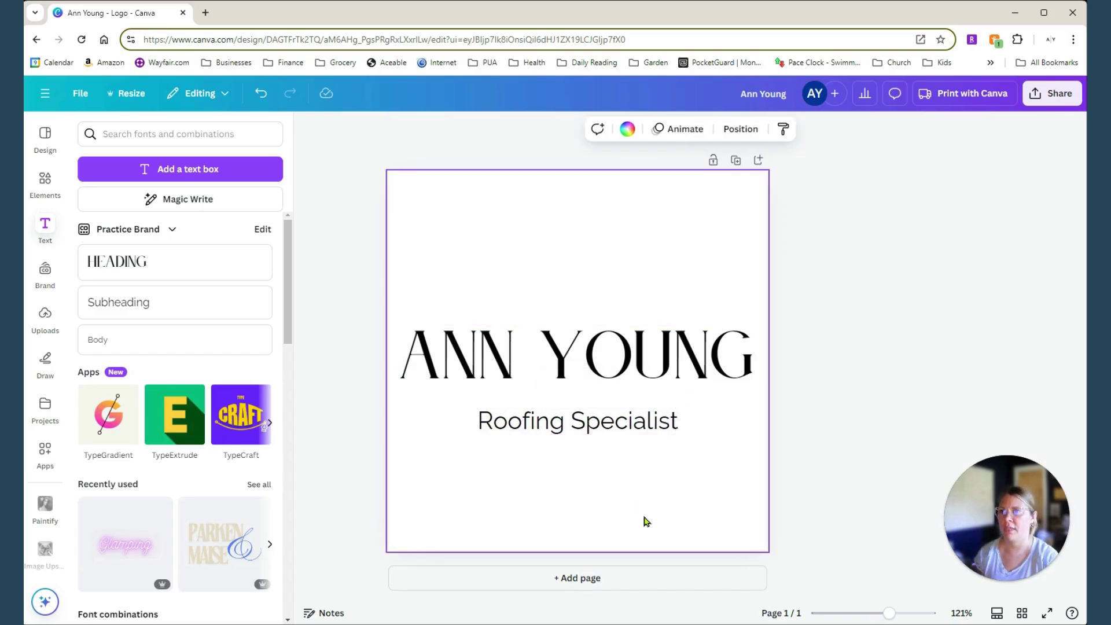
Change the "Roofing Specialist" subheading to all uppercase letters.
click(548, 424)
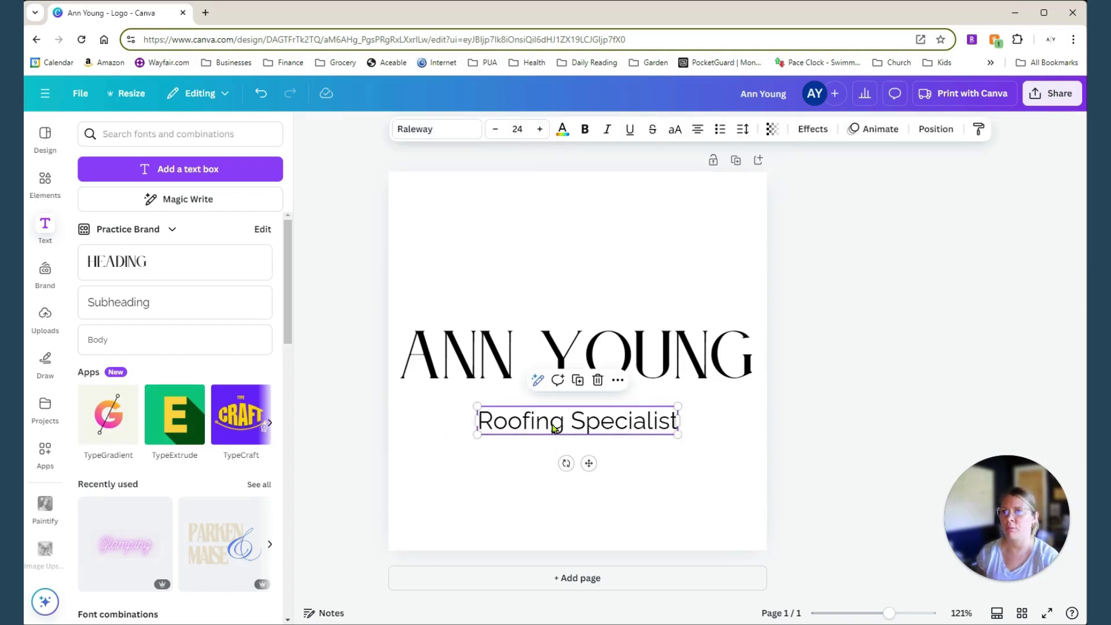
click(675, 132)
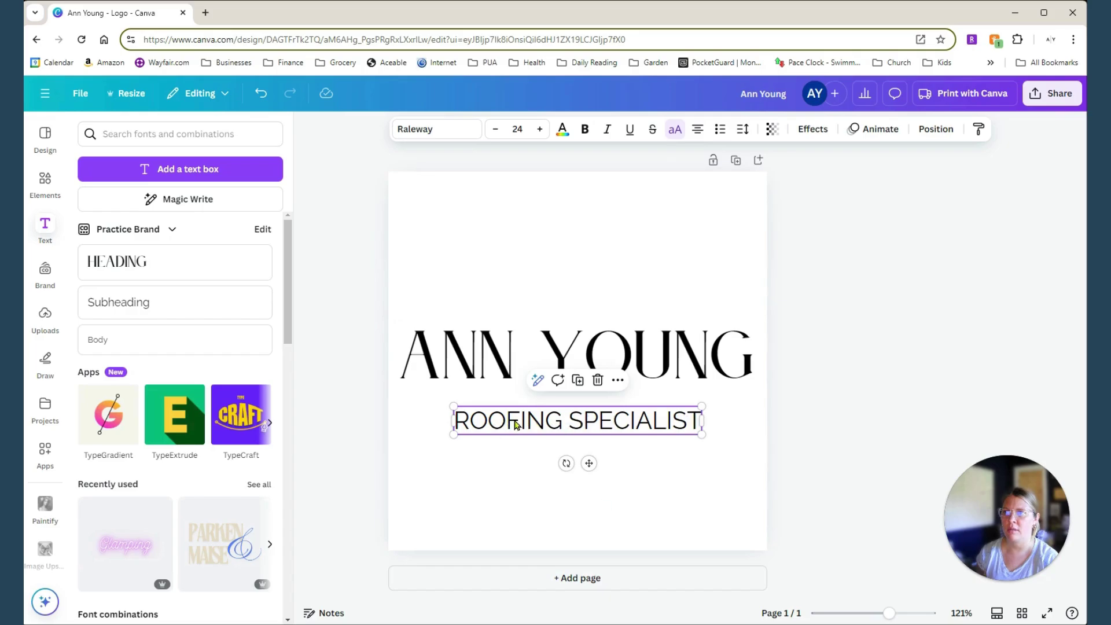
click(531, 481)
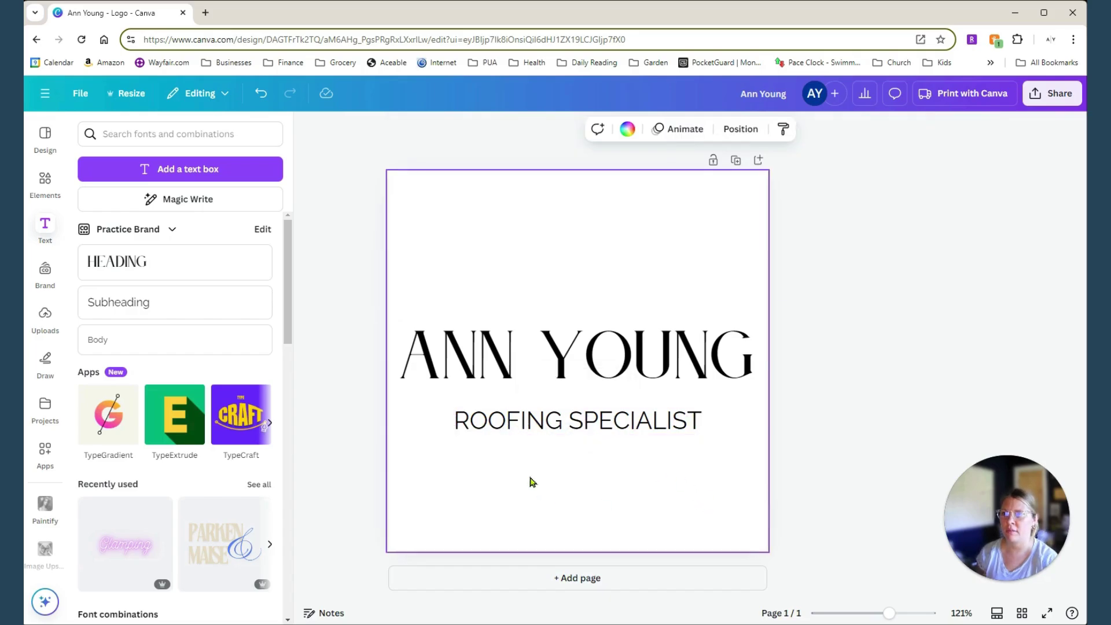
Move the "ROOFING SPECIALIST" subheading up so it sits centered directly beneath the name heading.
drag(553, 428, 511, 396)
click(485, 454)
click(438, 493)
click(480, 466)
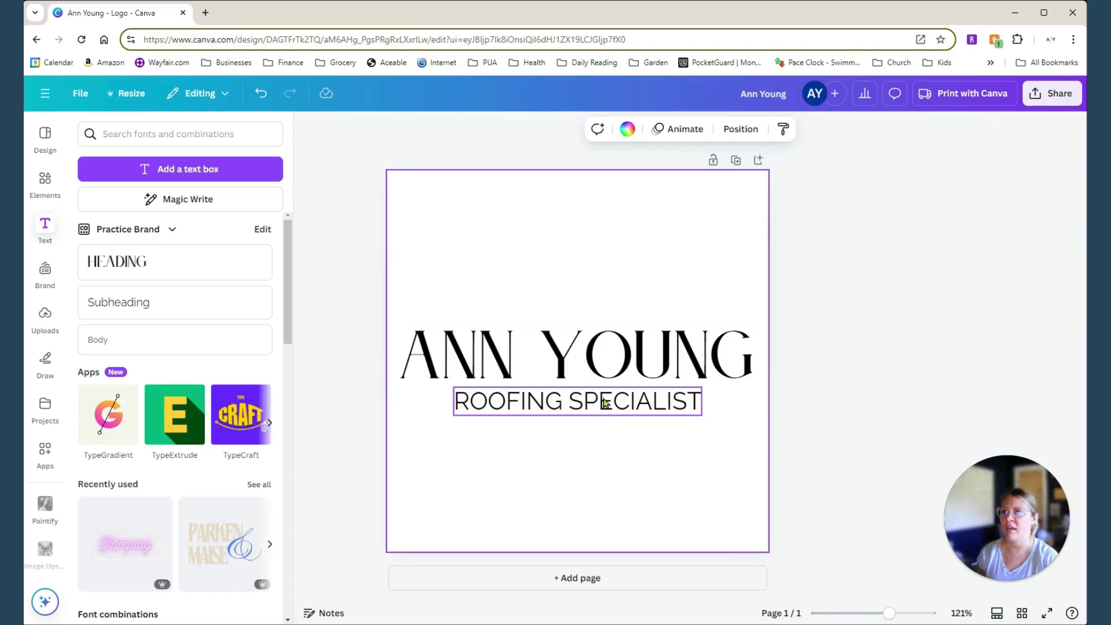
Set the "ROOFING SPECIALIST" subheading's letter spacing to 261 so it spans the same width as the name heading.
click(634, 403)
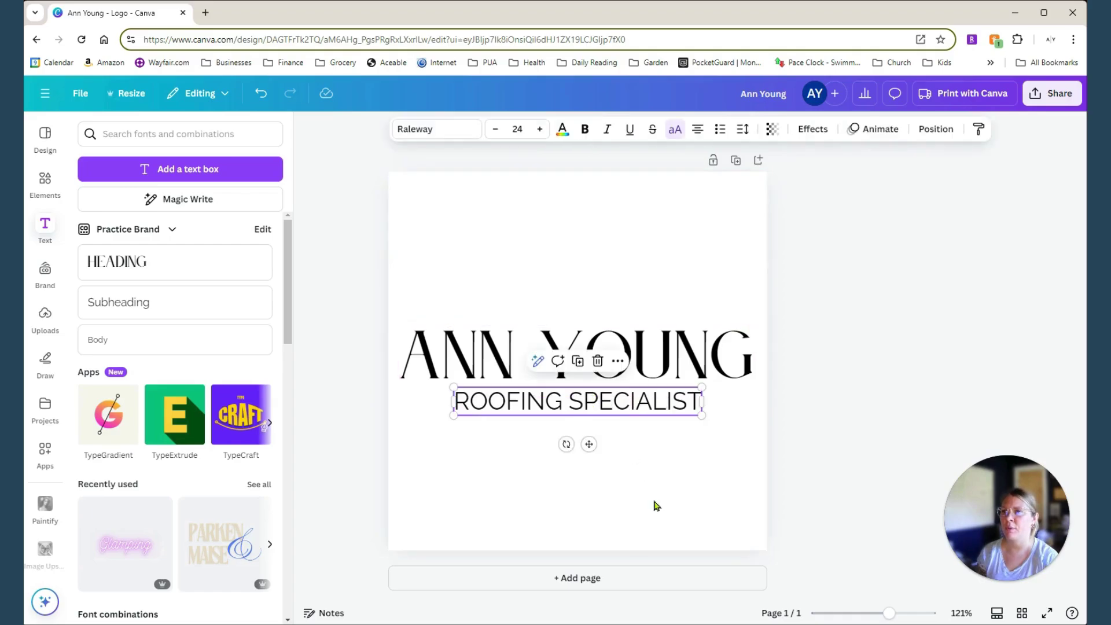
click(745, 131)
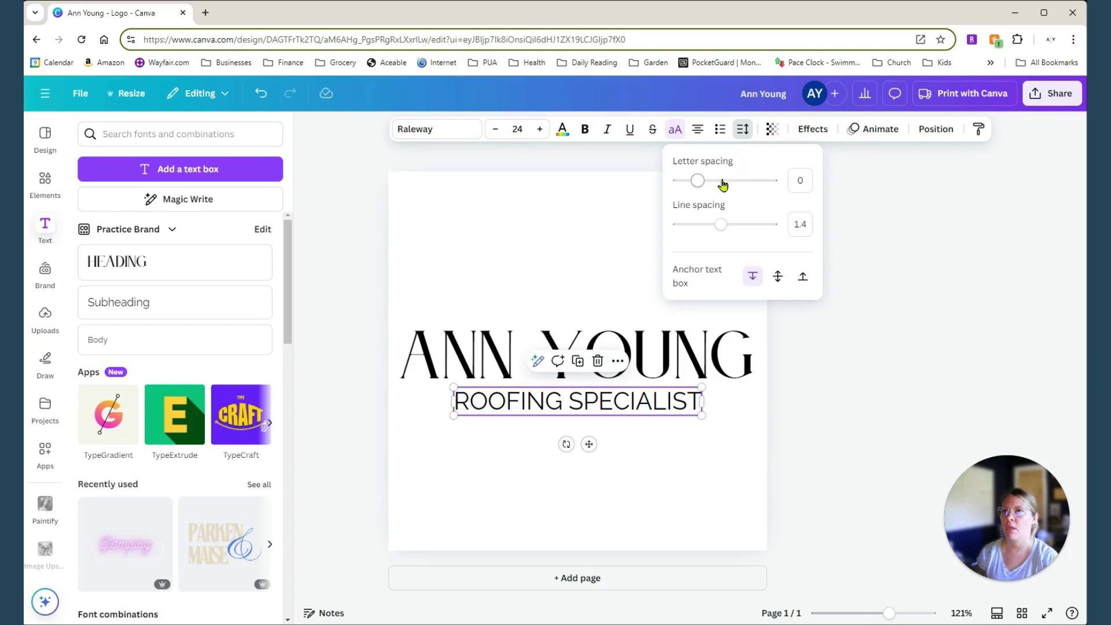
drag(699, 184, 722, 185)
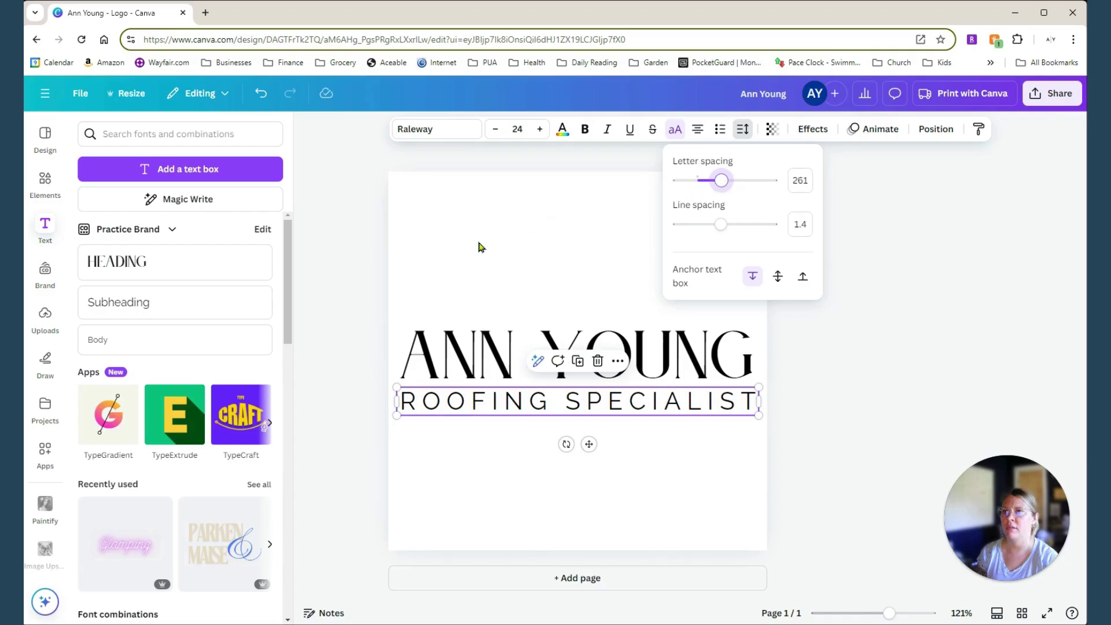
click(518, 510)
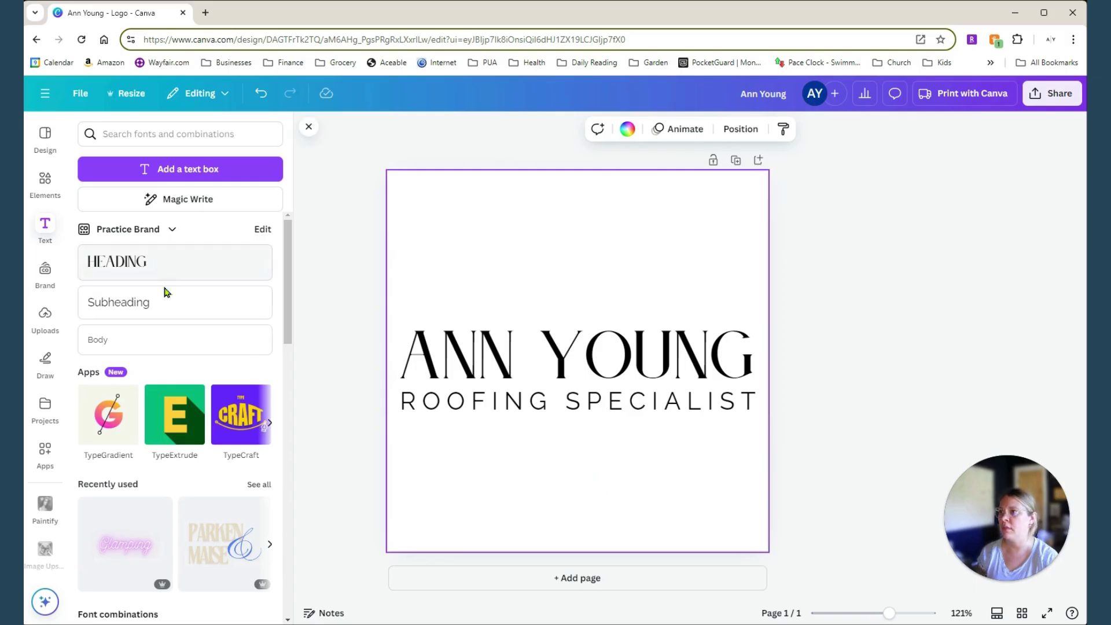
Add a text box in the brand's Subheading style above the name, reading "roofing specialist" on two lines.
click(132, 304)
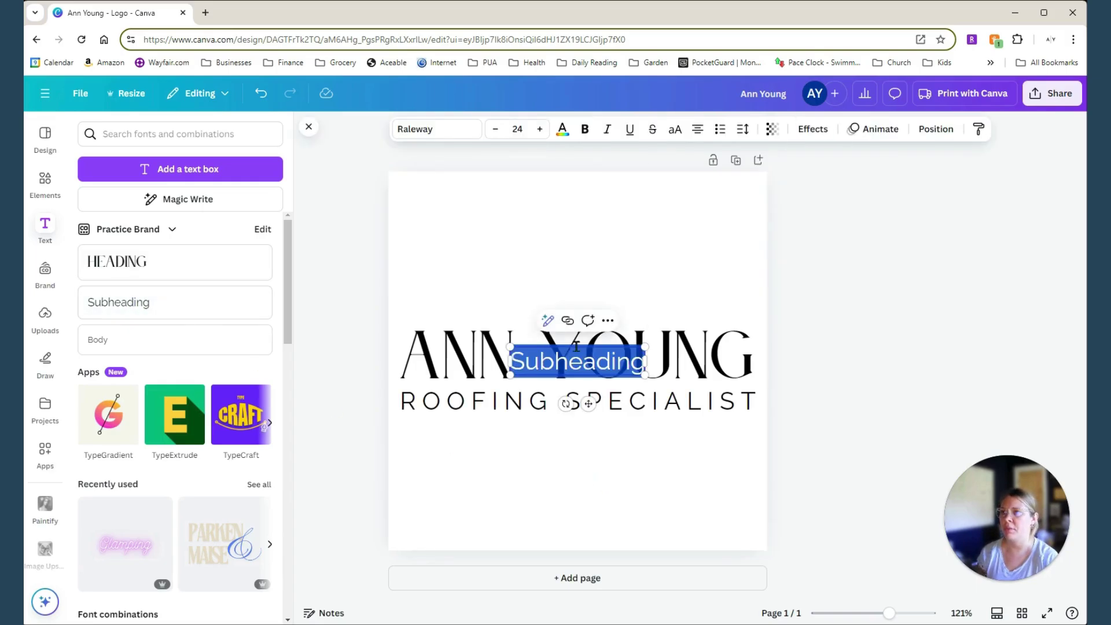
drag(588, 399, 577, 254)
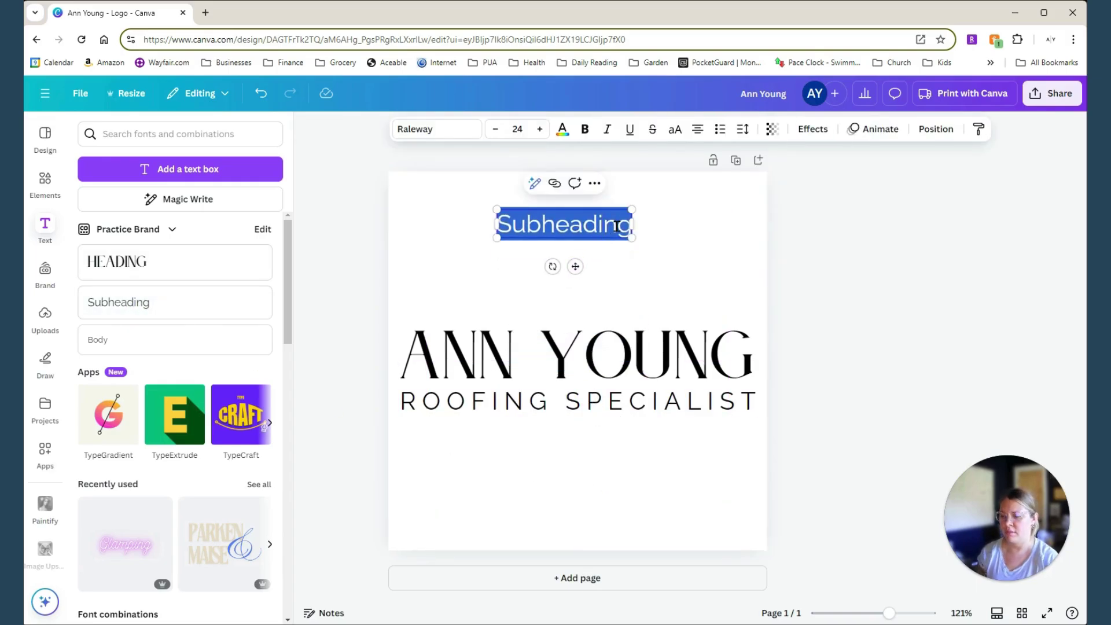
text(roofing)
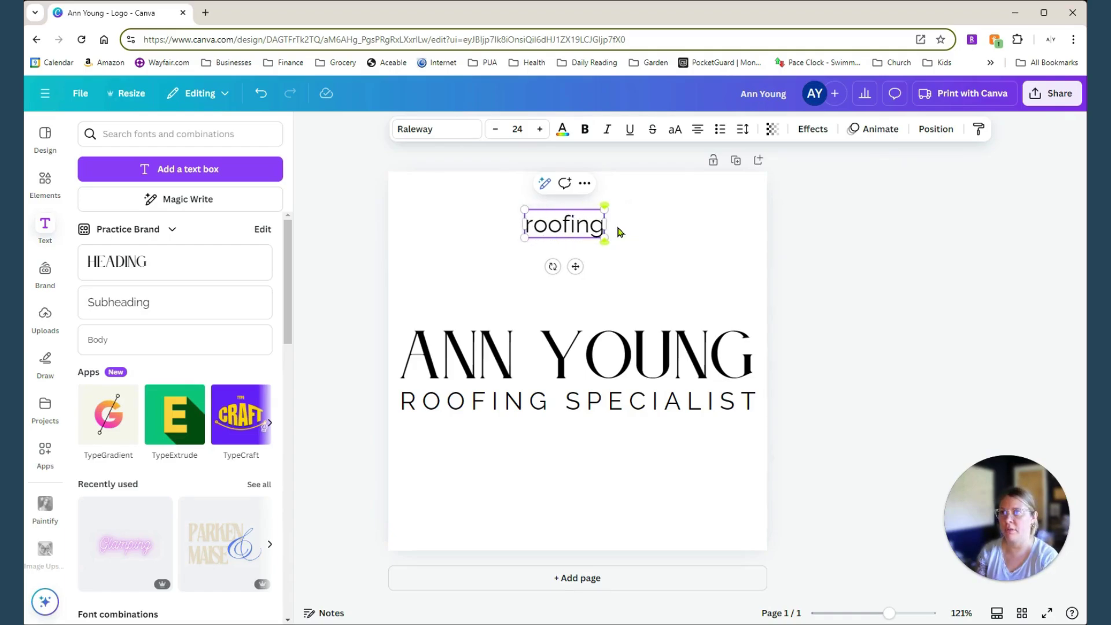
key(Return)
text(specia)
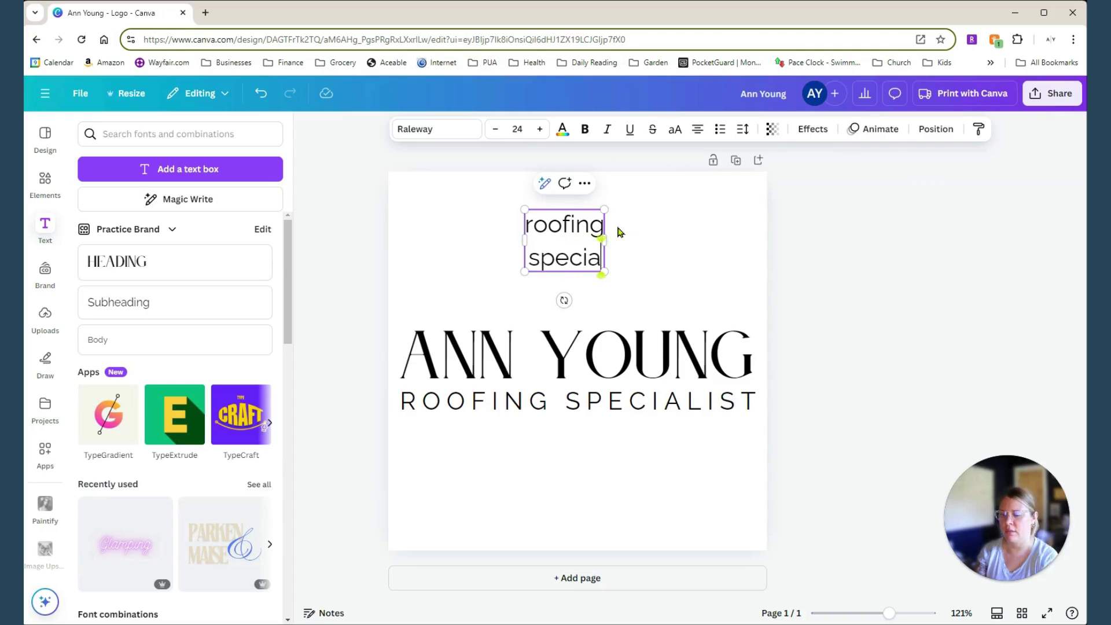
text(list)
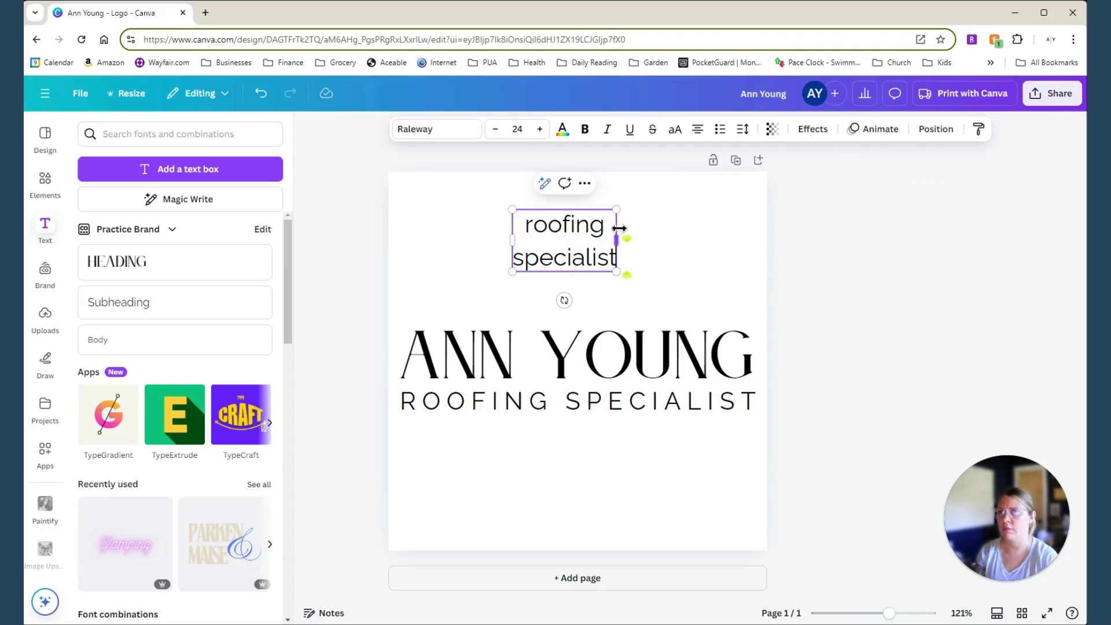
click(731, 254)
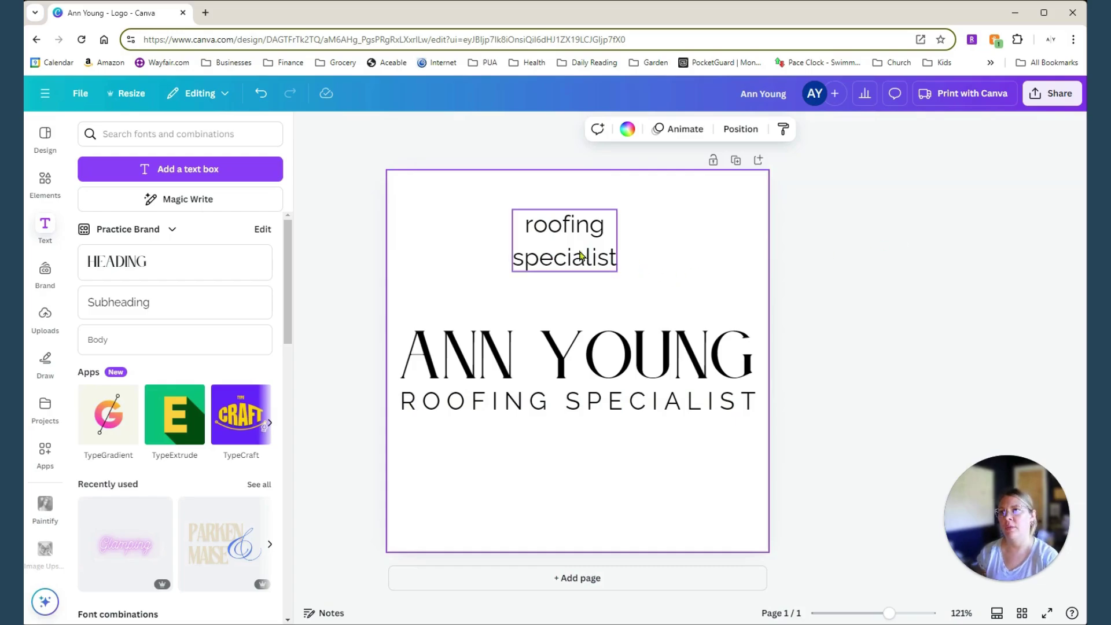
Try a line spacing of 2.2 on the two-line "roofing specialist" text, and delete that text box.
drag(580, 248, 488, 245)
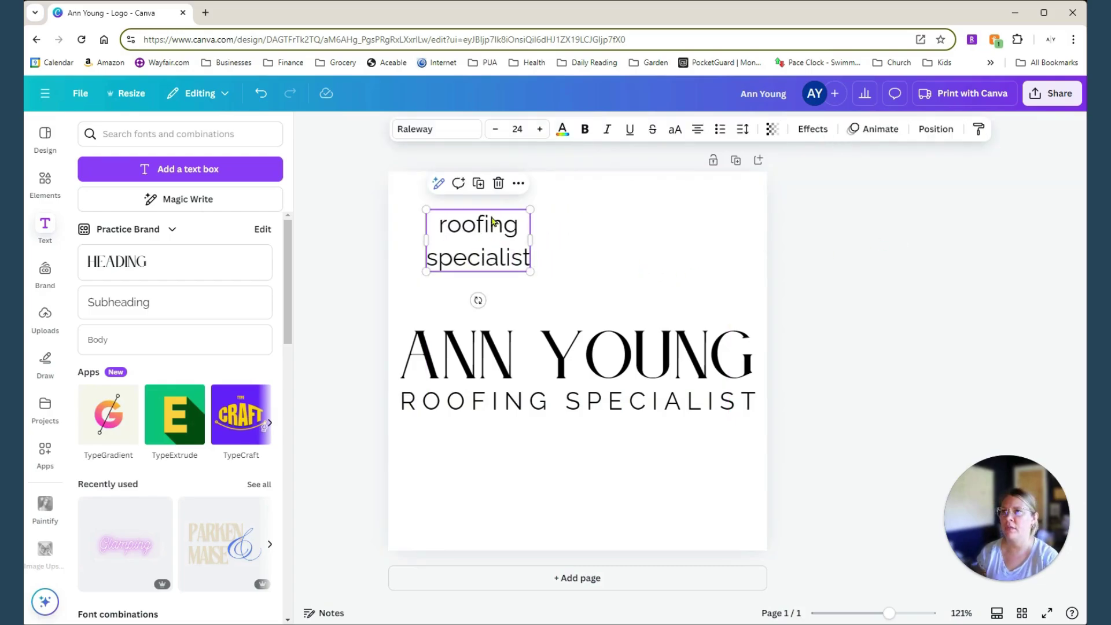
click(743, 128)
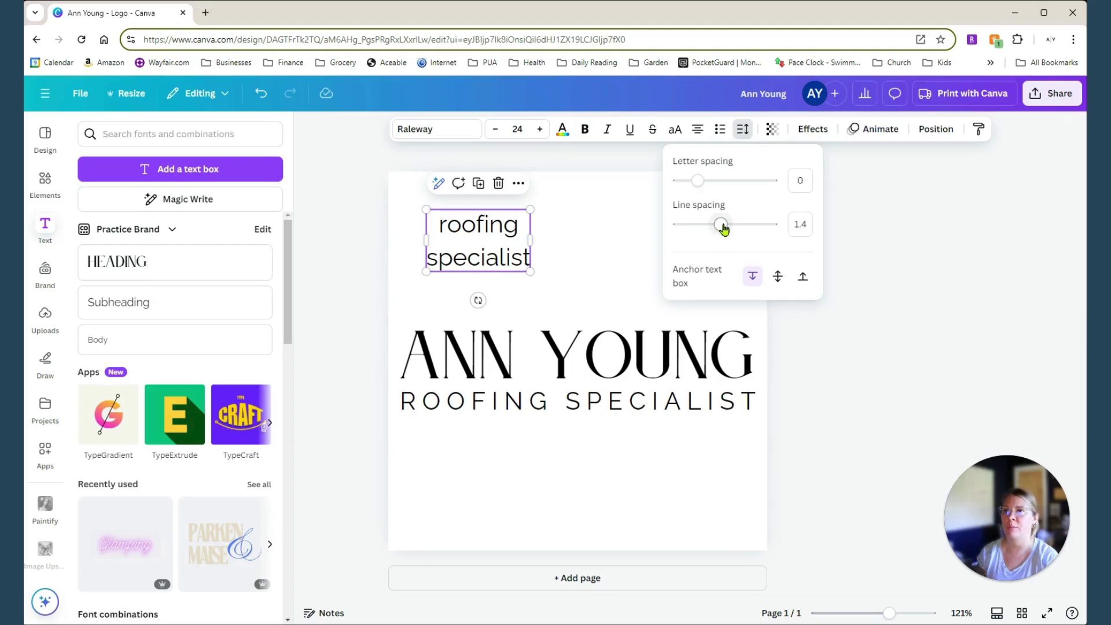
mouse_move(721, 227)
mouse_down()
mouse_move(696, 227)
mouse_move(760, 226)
mouse_up()
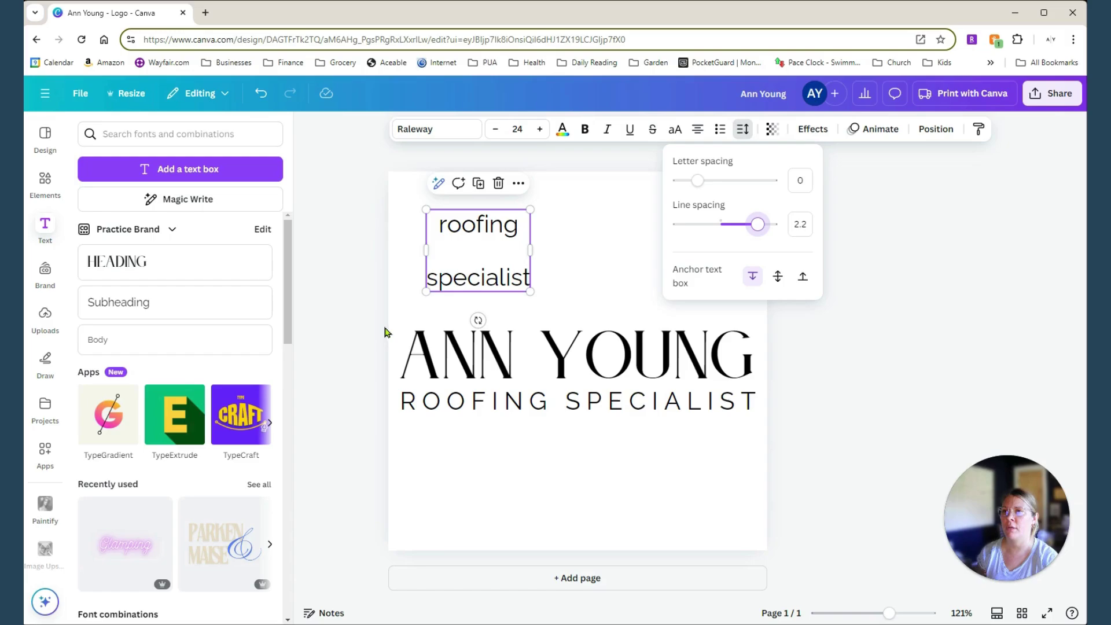
click(581, 234)
click(591, 207)
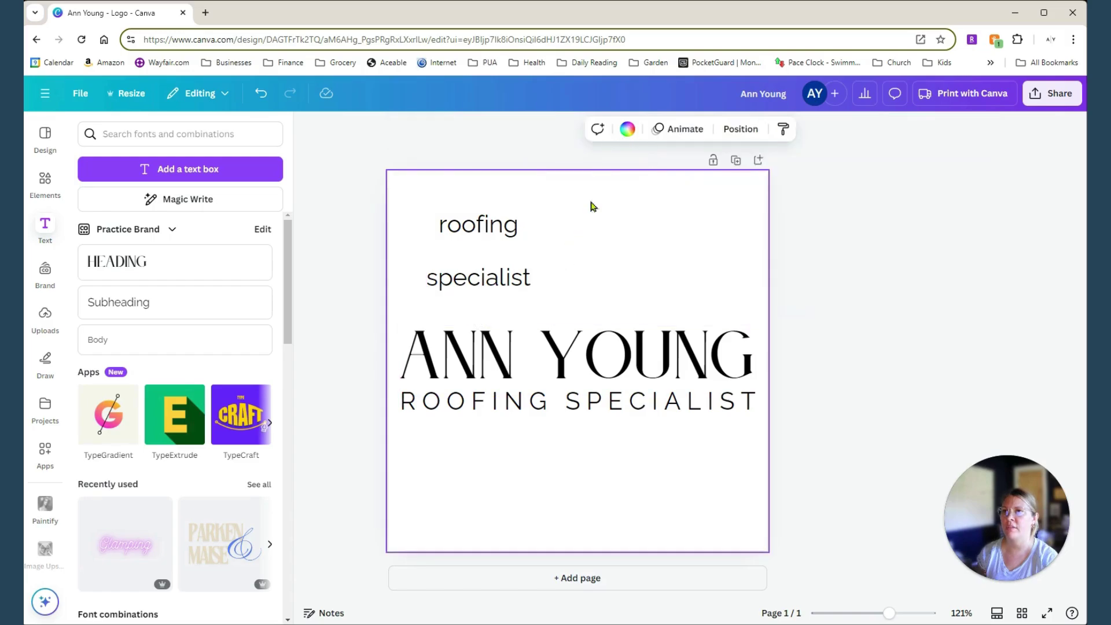
click(466, 269)
key(Delete)
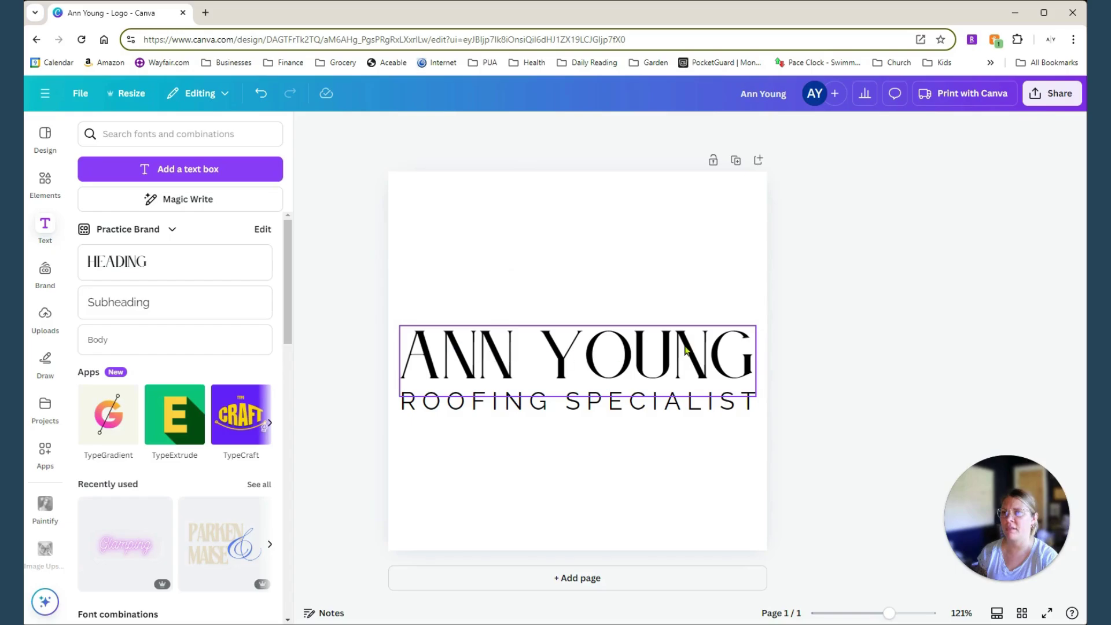
drag(494, 245, 645, 501)
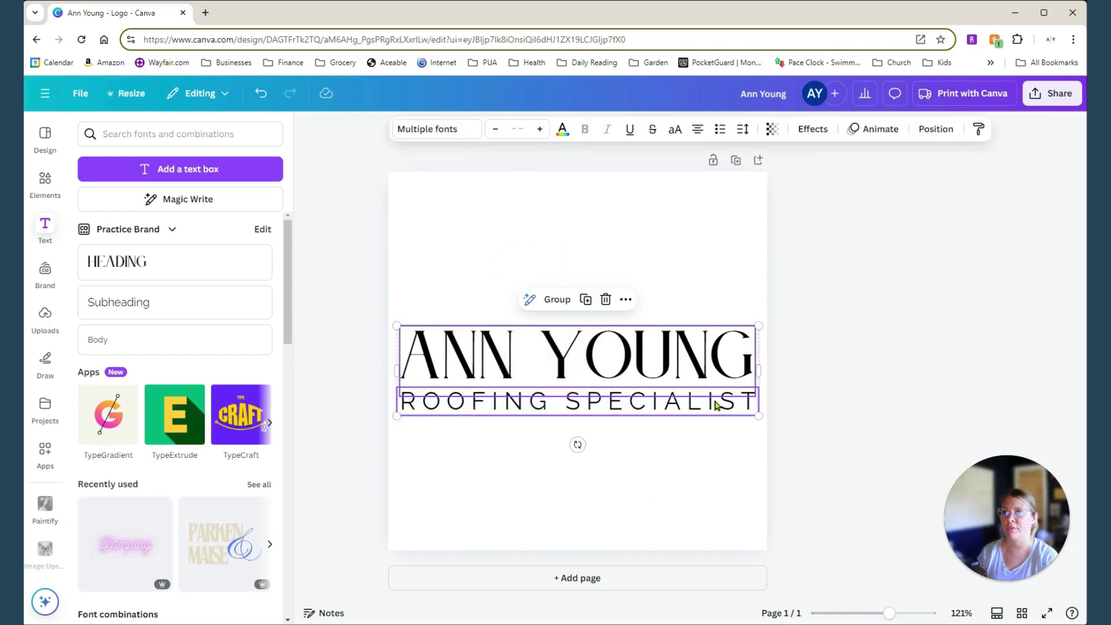
click(682, 453)
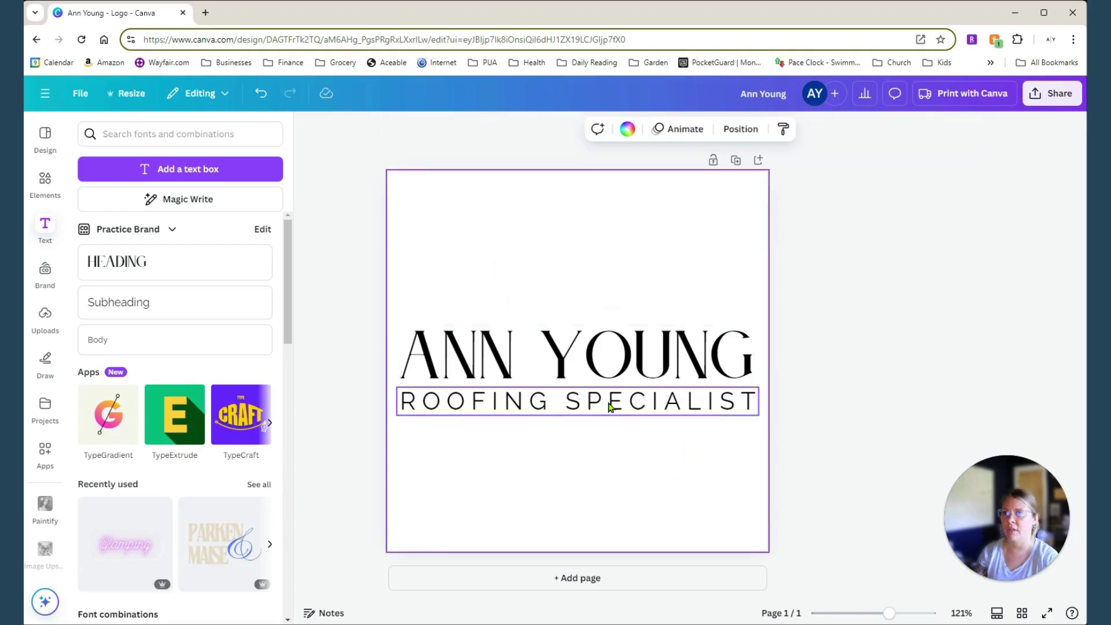
click(608, 406)
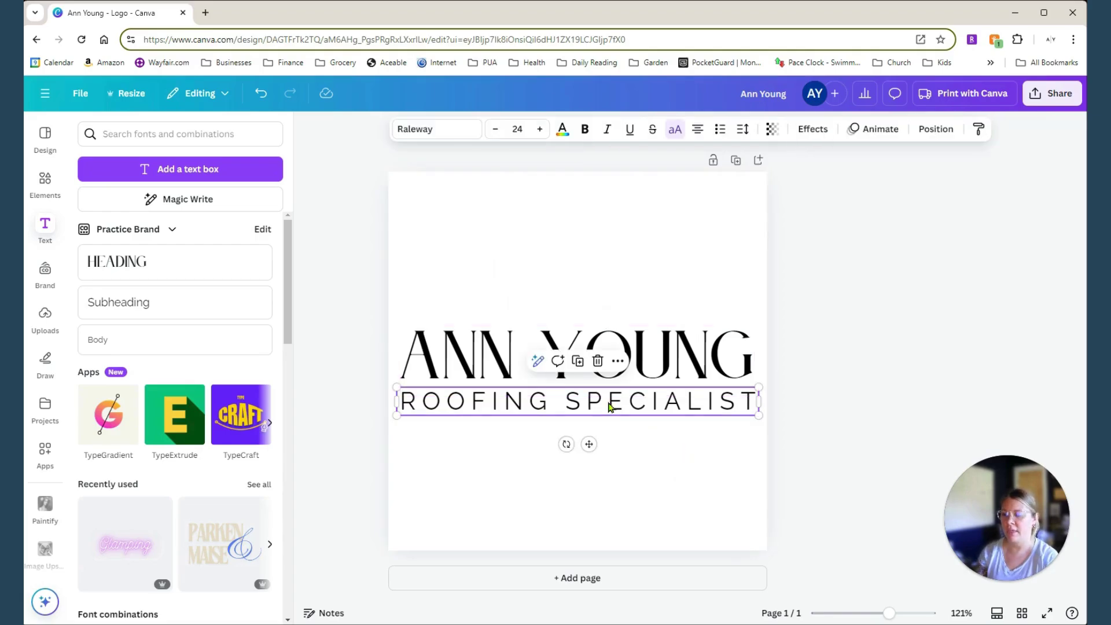
shift+click(475, 355)
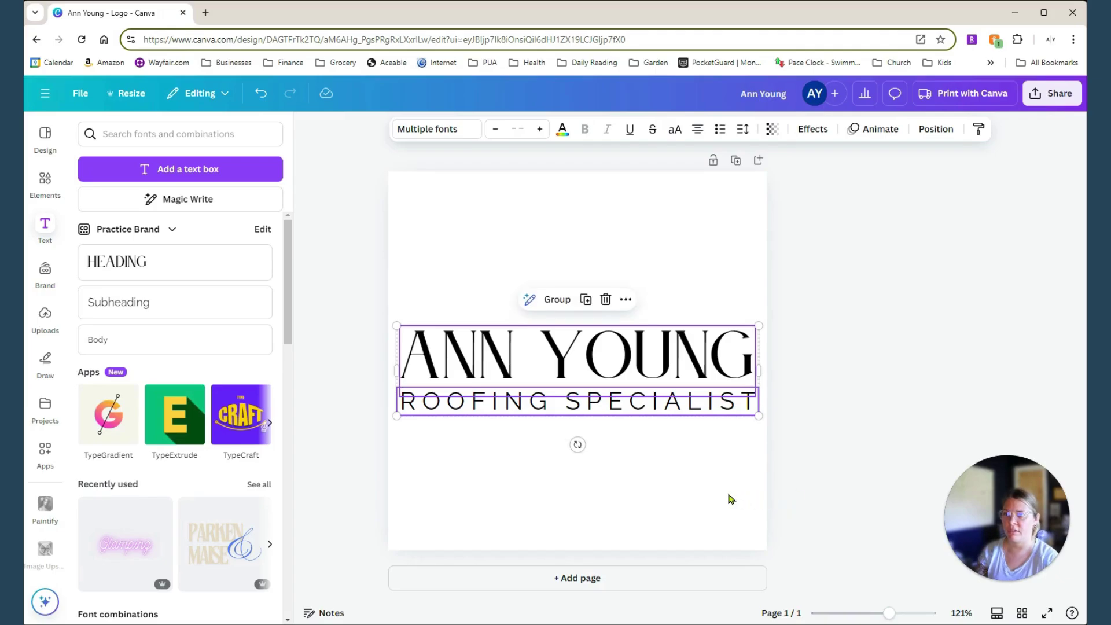
click(701, 483)
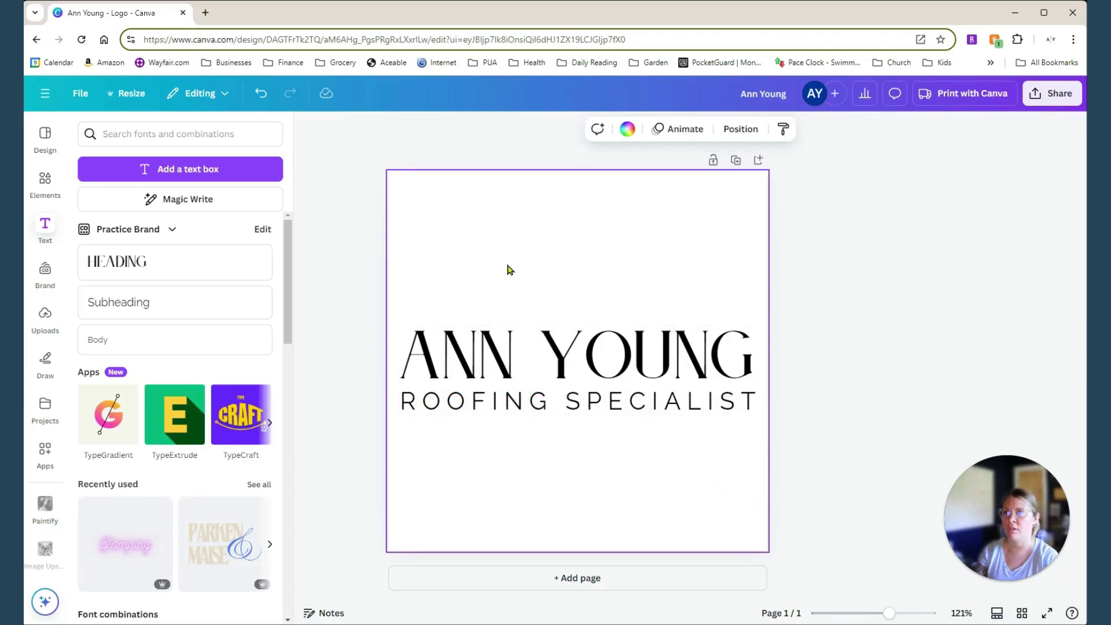
Move the name heading and "ROOFING SPECIALIST" subheading up together so the pair is centered on the page.
drag(507, 264, 650, 509)
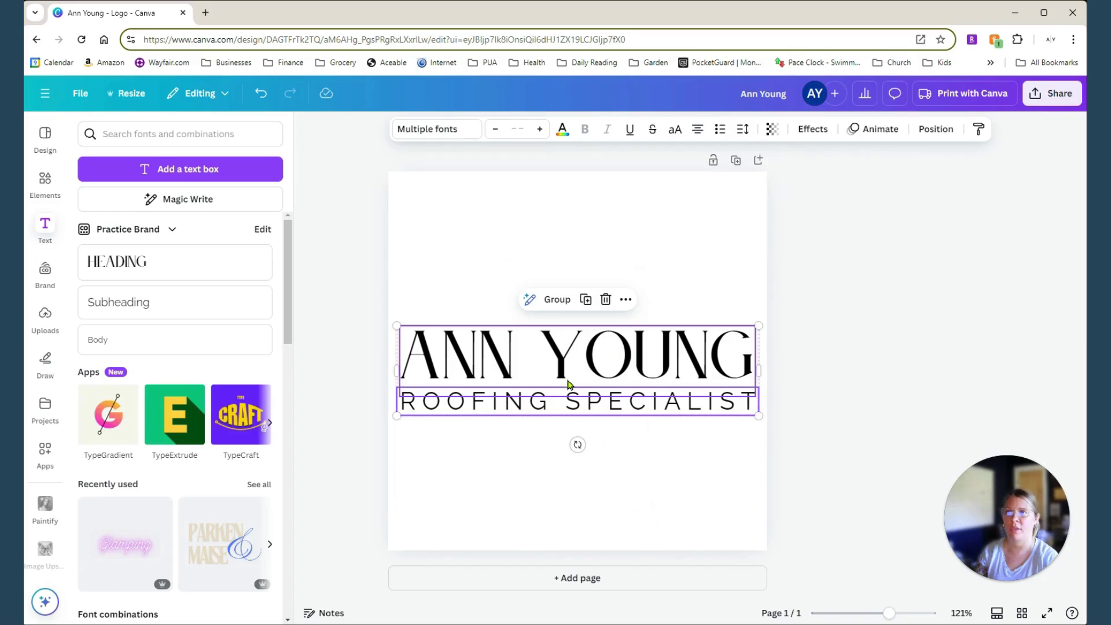
drag(568, 383, 566, 369)
click(479, 485)
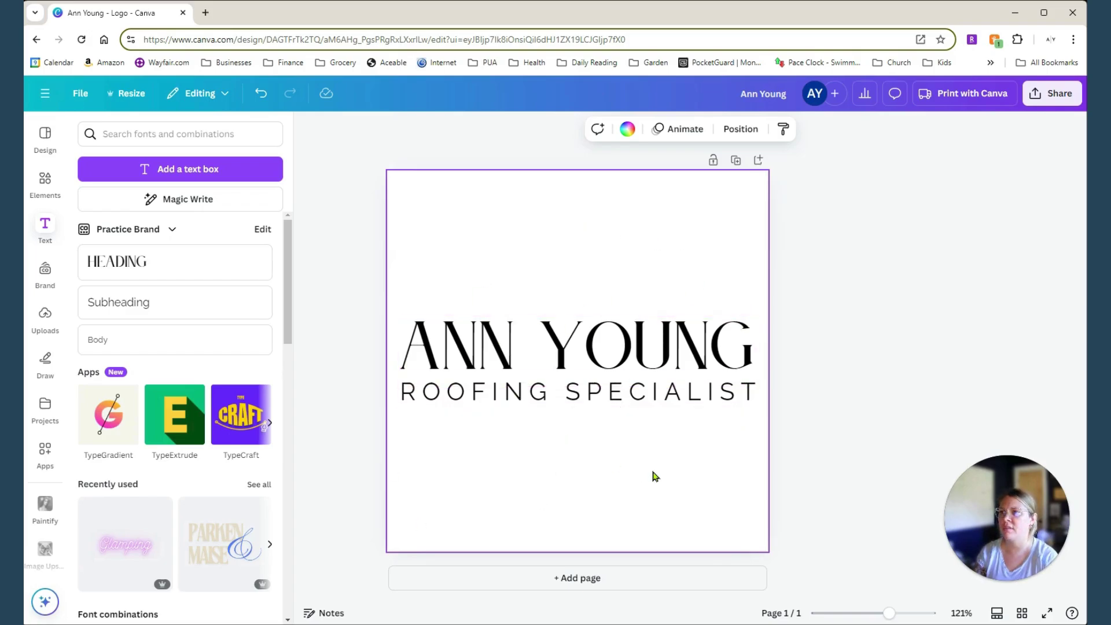
Browse the element library's categories, from shapes, graphics, stickers and photos through to frames, grids, mockups and collections.
click(46, 182)
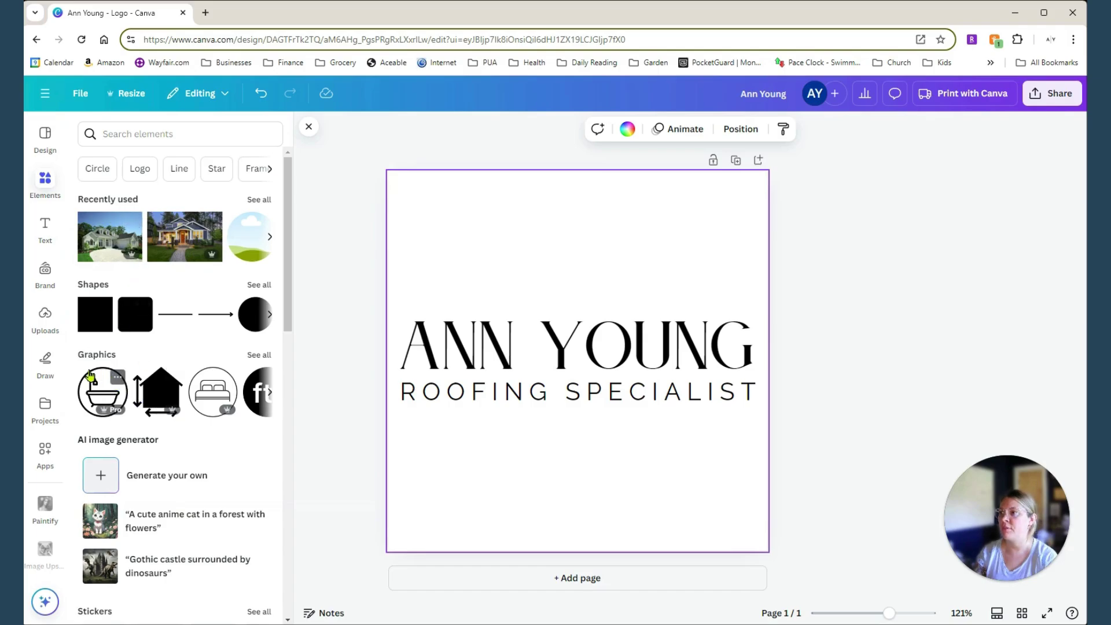
scroll(164, 202, down, 3)
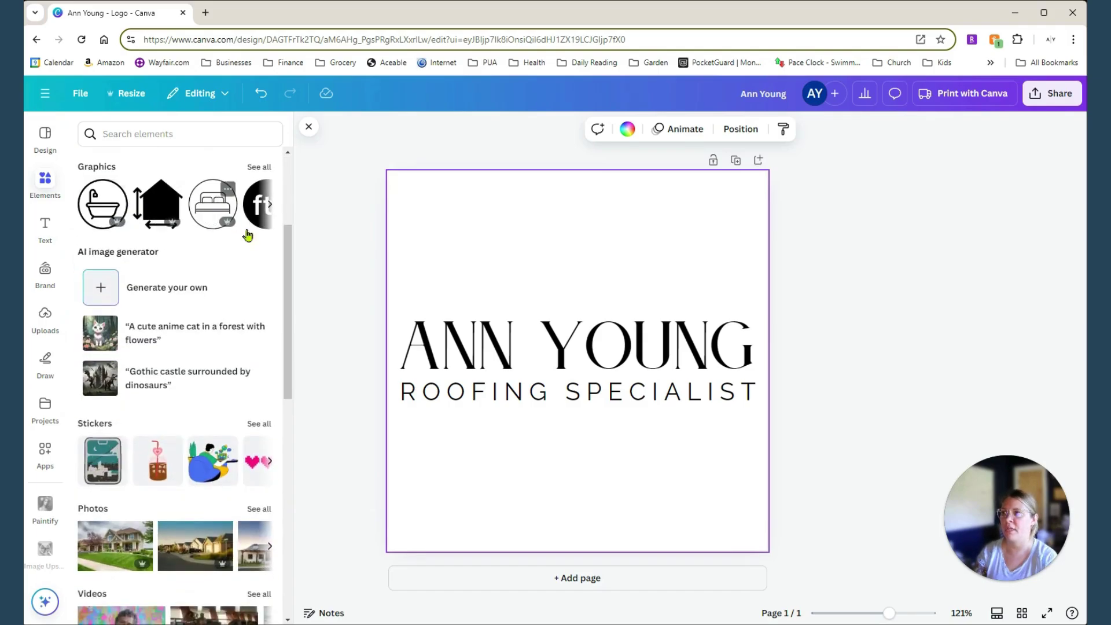
scroll(191, 280, down, 2)
scroll(208, 458, down, 2)
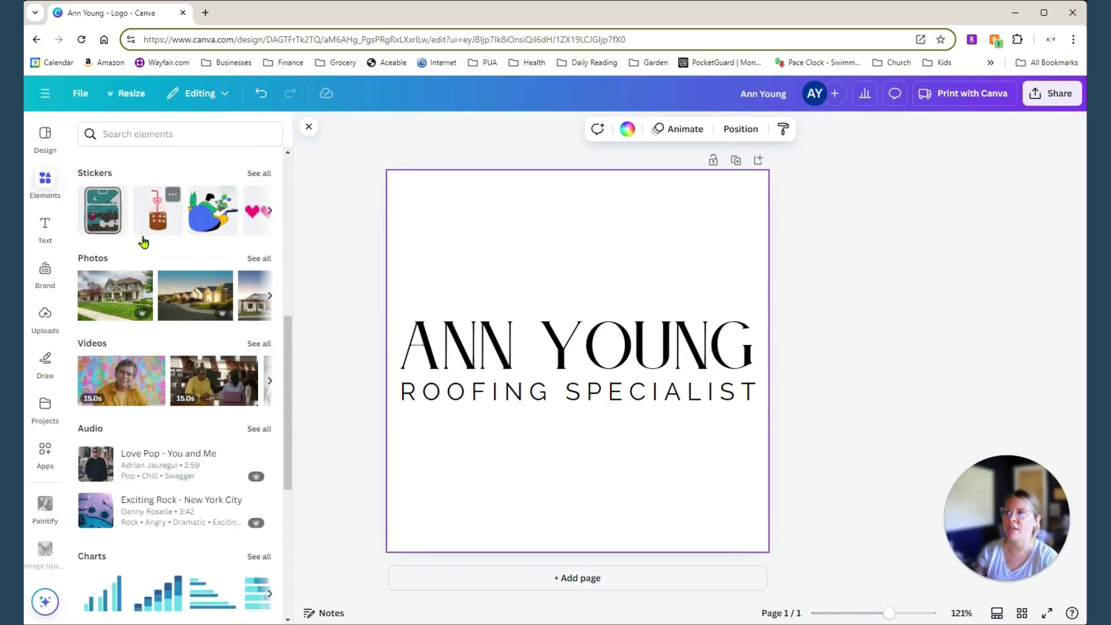
scroll(110, 370, down, 4)
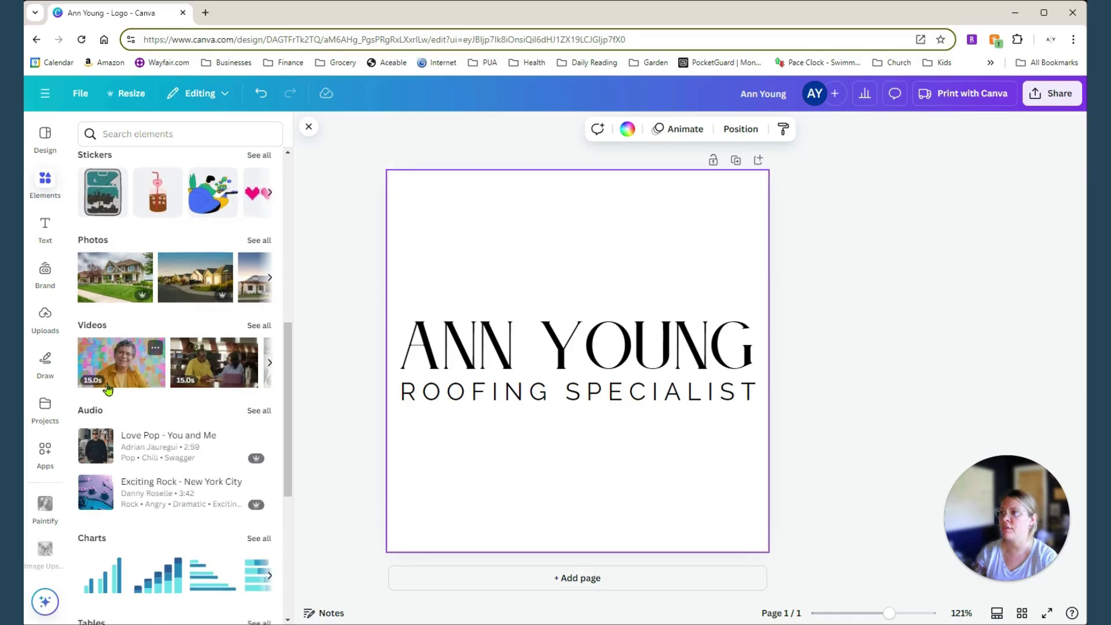
scroll(98, 290, up, 3)
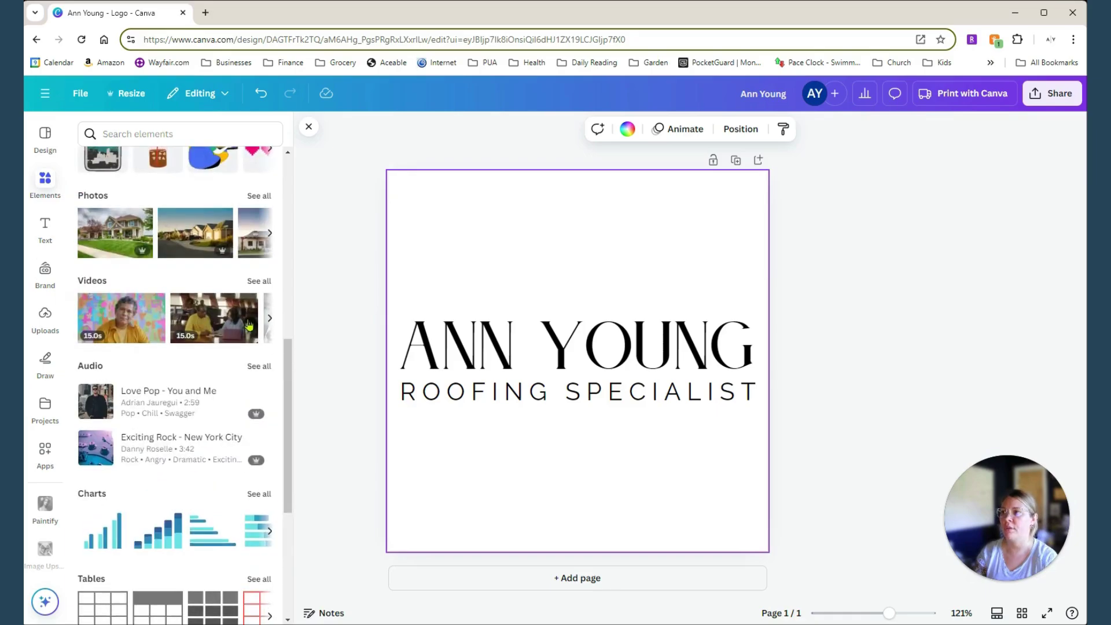
scroll(226, 353, down, 3)
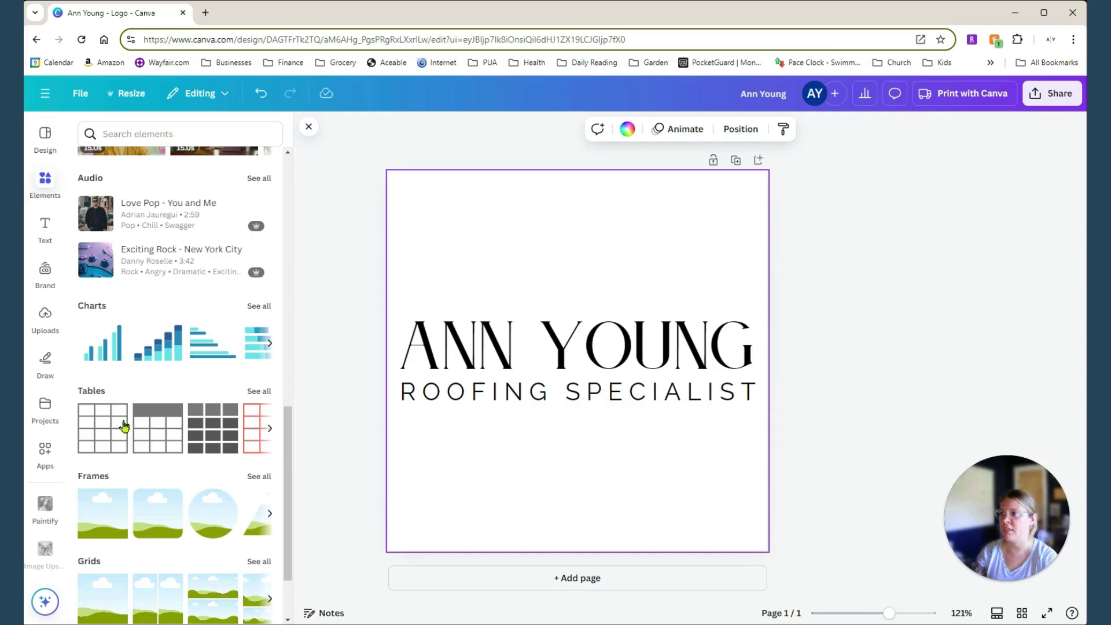
scroll(119, 428, down, 3)
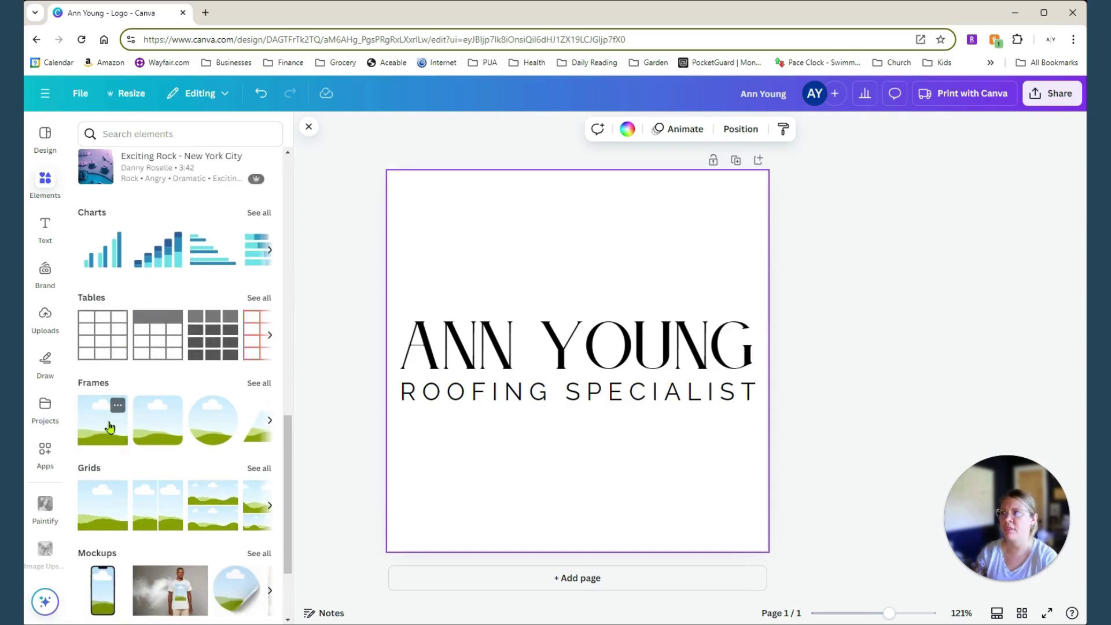
scroll(110, 427, down, 3)
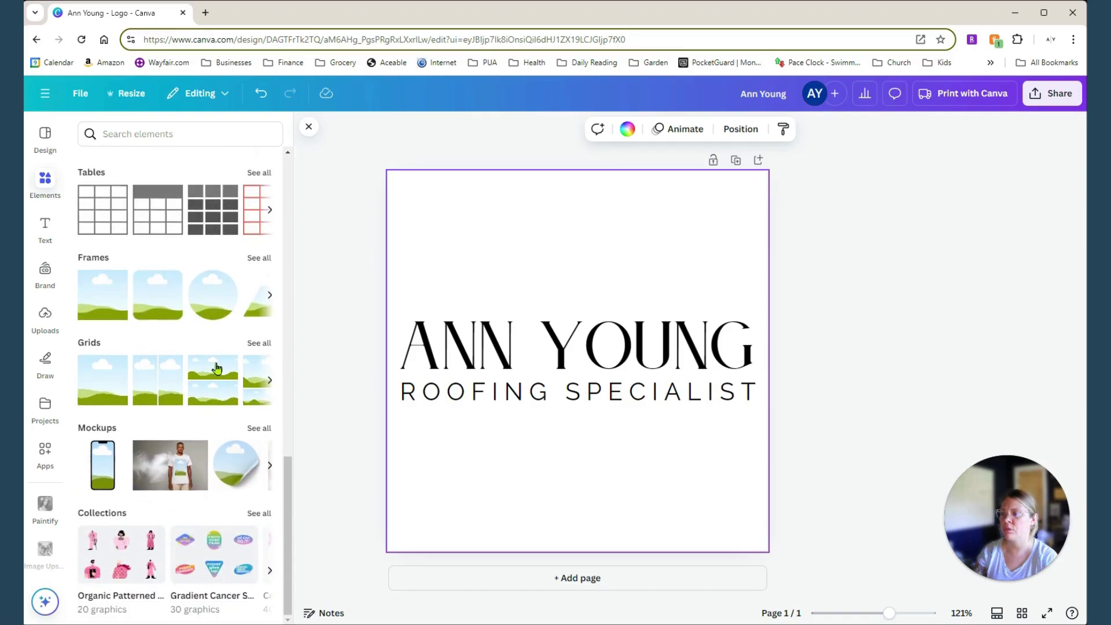
scroll(168, 405, up, 10)
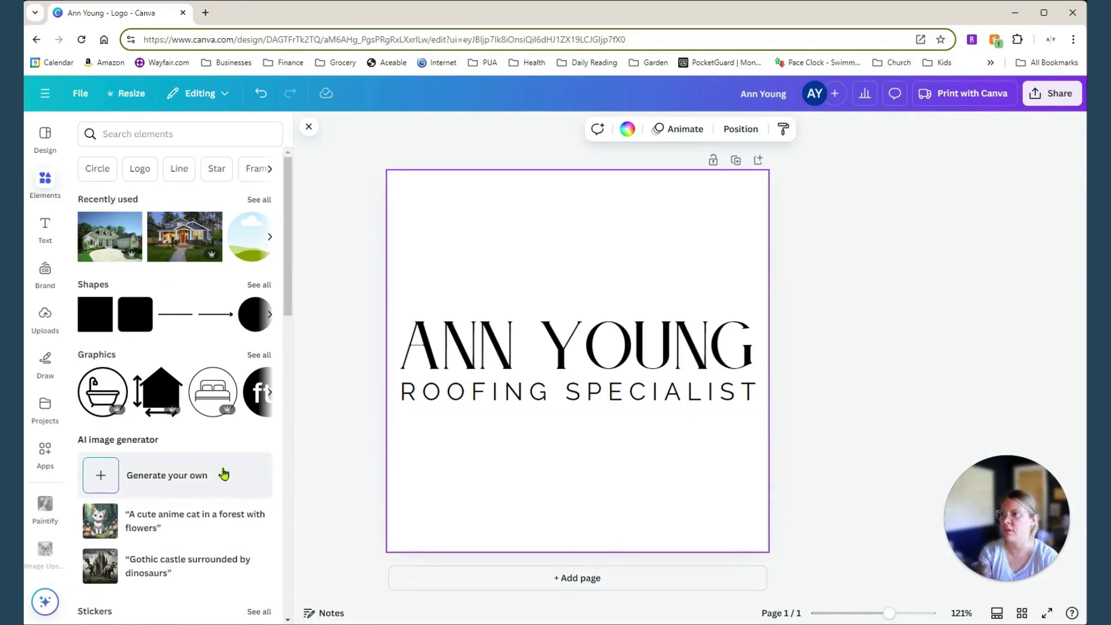
Search the element library for "roof".
click(266, 142)
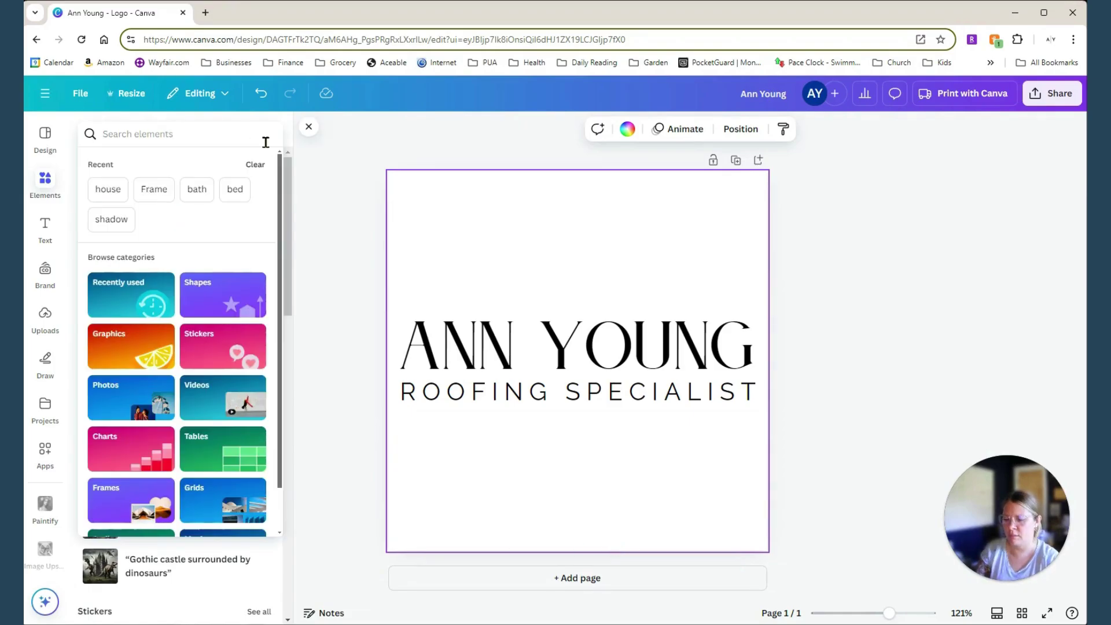
text(roof)
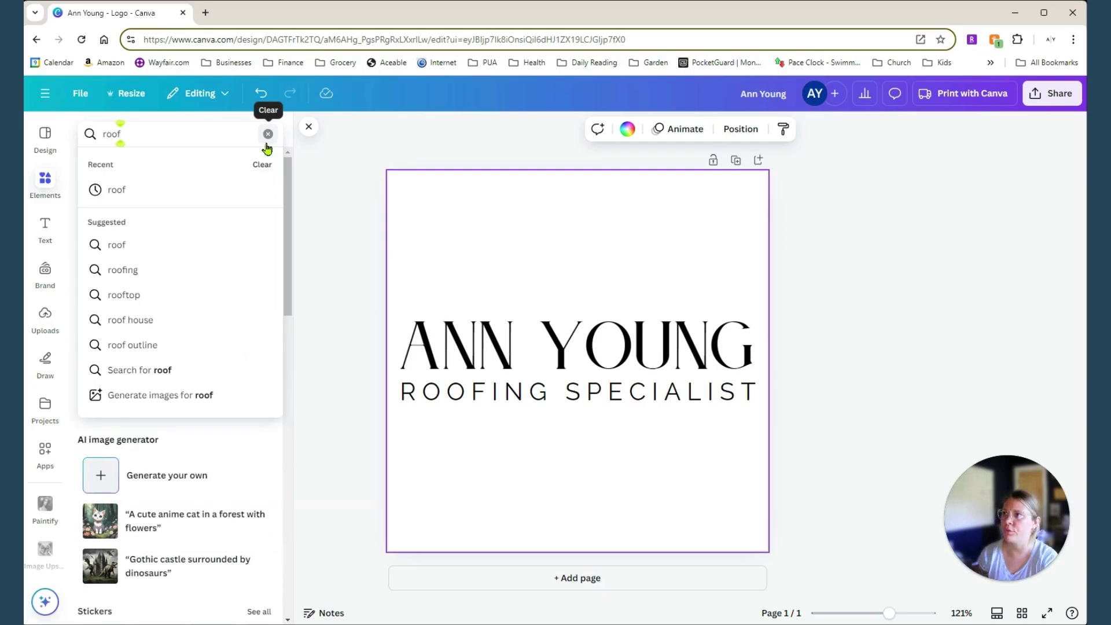
key(Return)
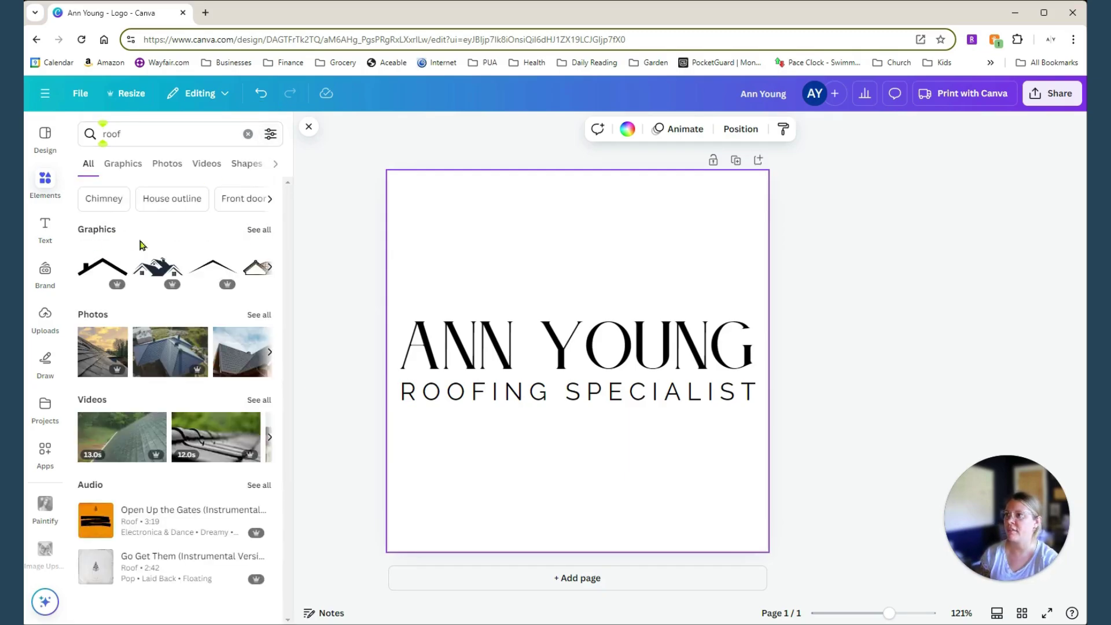
Add the dark multi-gable house roof graphic from the roof graphics results and place it above the second word of the name heading.
click(264, 232)
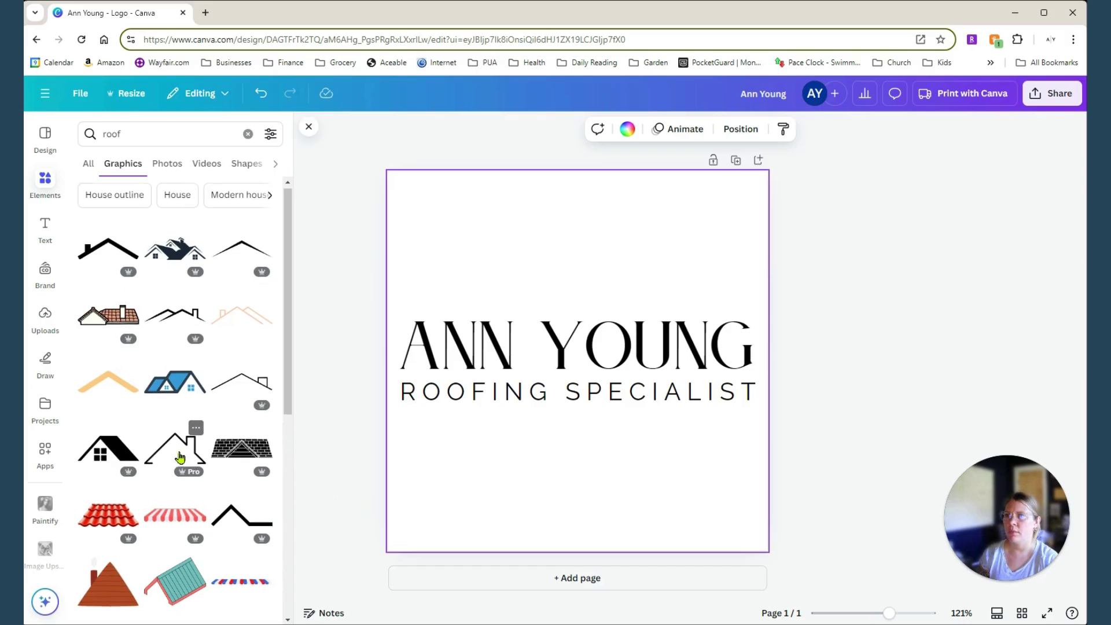
scroll(184, 451, down, 3)
scroll(197, 451, up, 3)
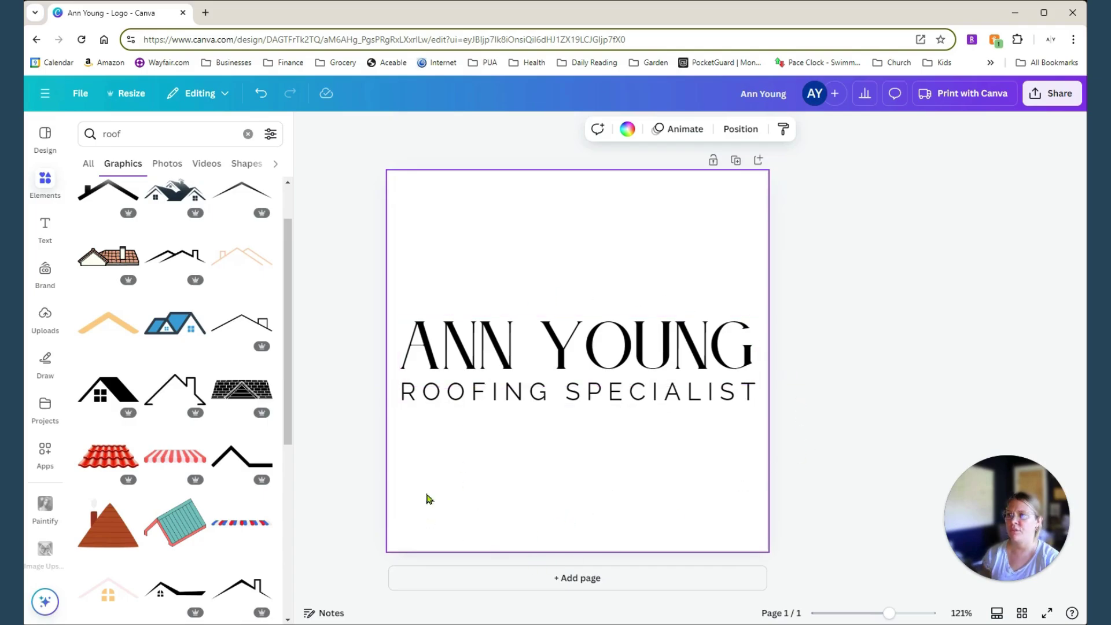
scroll(171, 466, up, 2)
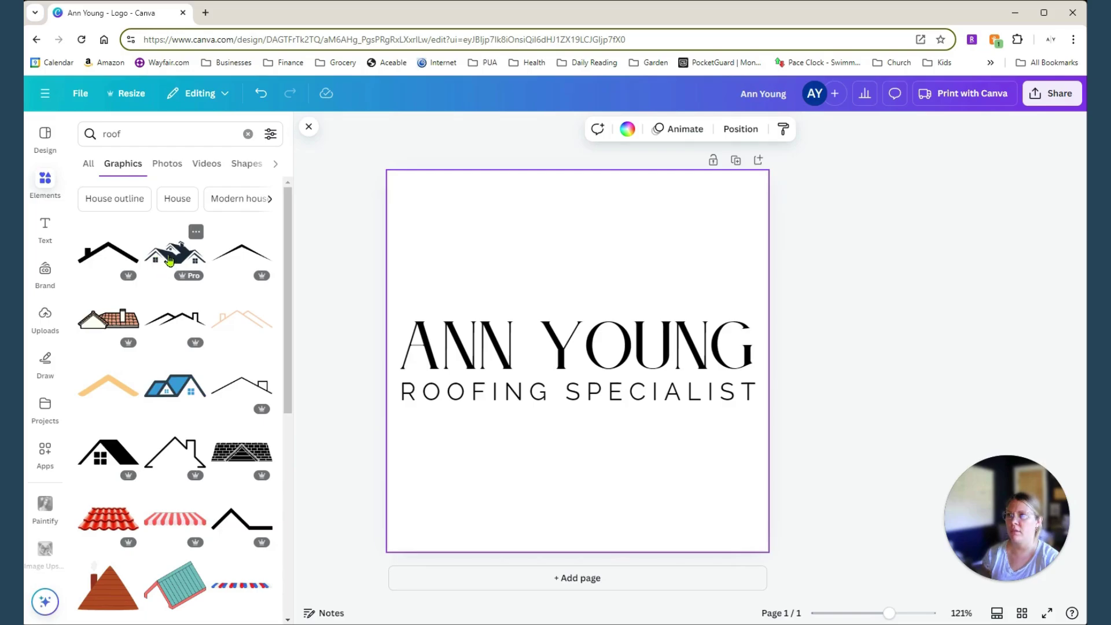
click(170, 260)
drag(558, 370, 637, 294)
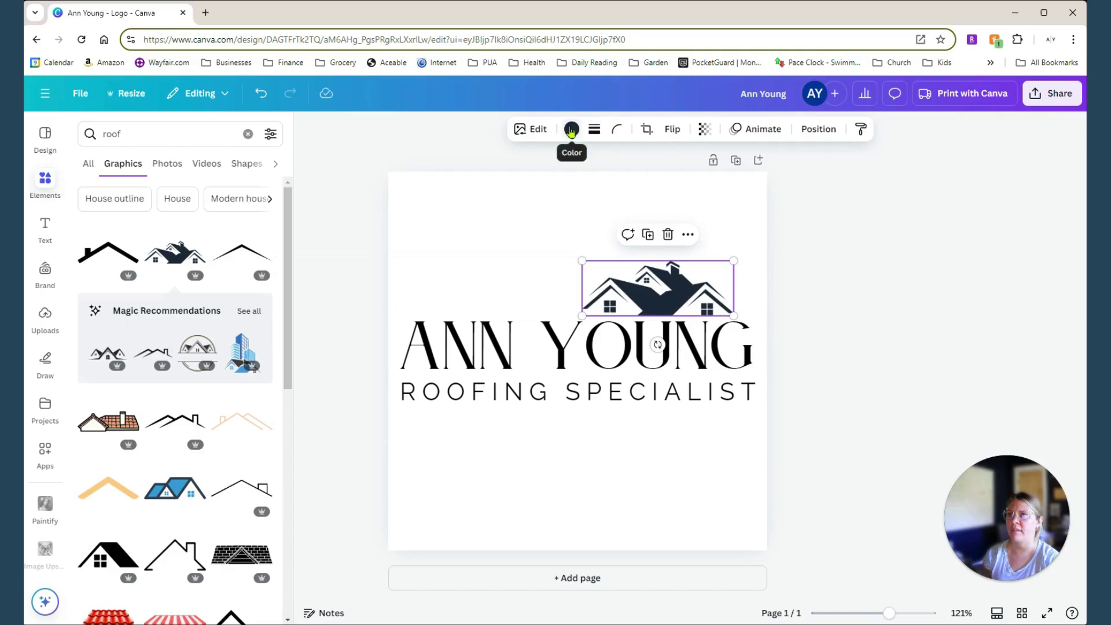
Recolor the roof graphic with the Practice Brand palette's blue, trying the palette's red and black as well.
click(573, 130)
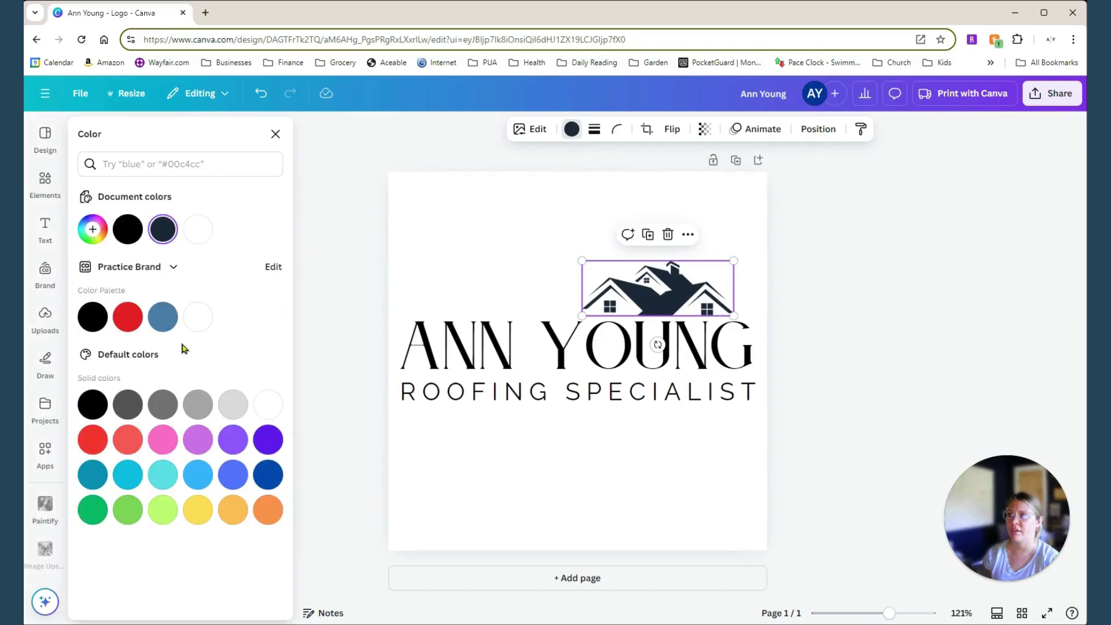
click(163, 319)
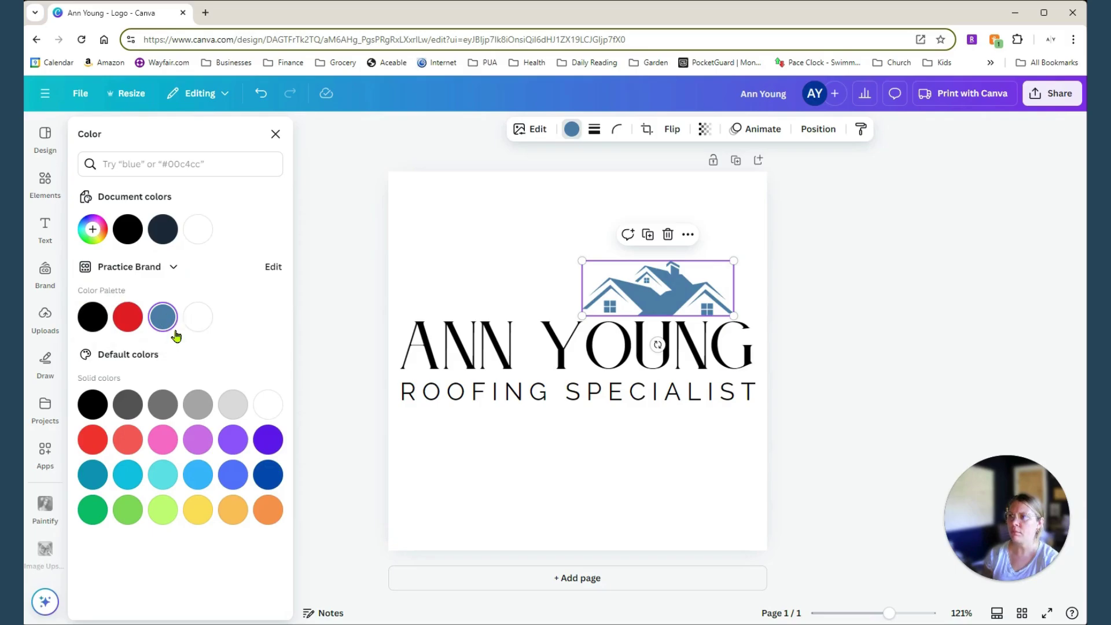
click(127, 318)
click(97, 320)
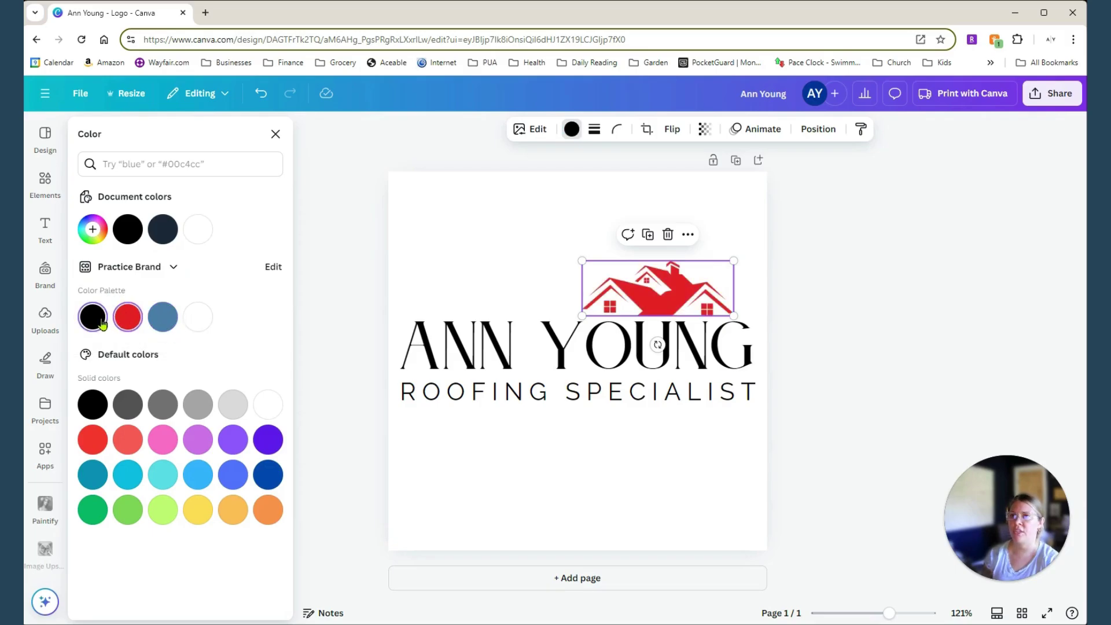
click(161, 321)
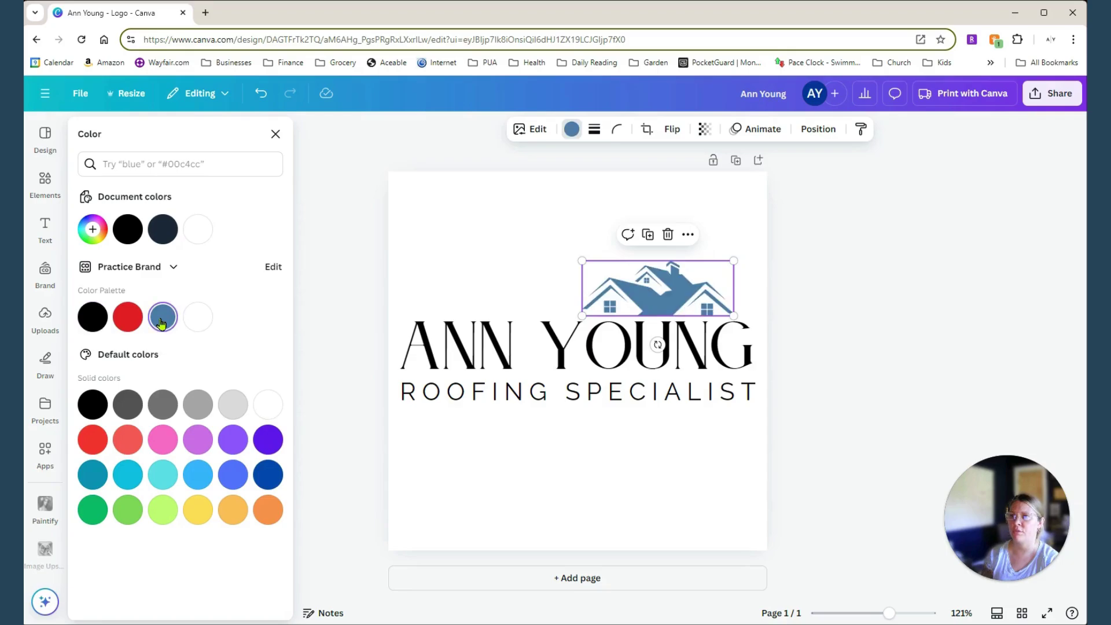
click(598, 472)
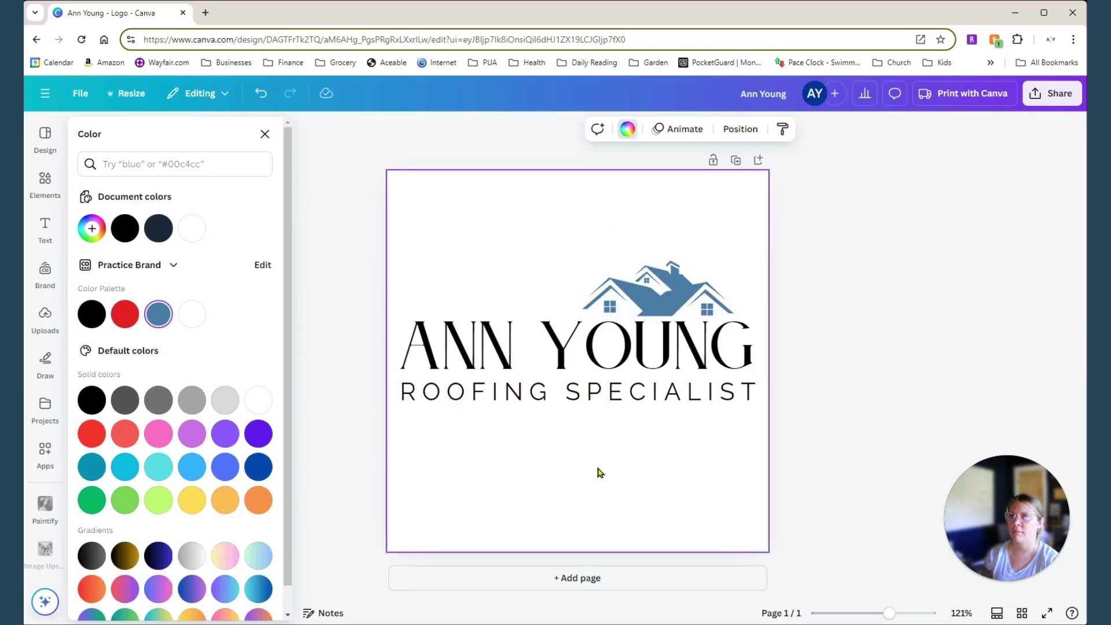
Recolor the name heading and the "ROOFING SPECIALIST" subheading together in the brand palette's blue, #4d7ea8.
click(601, 353)
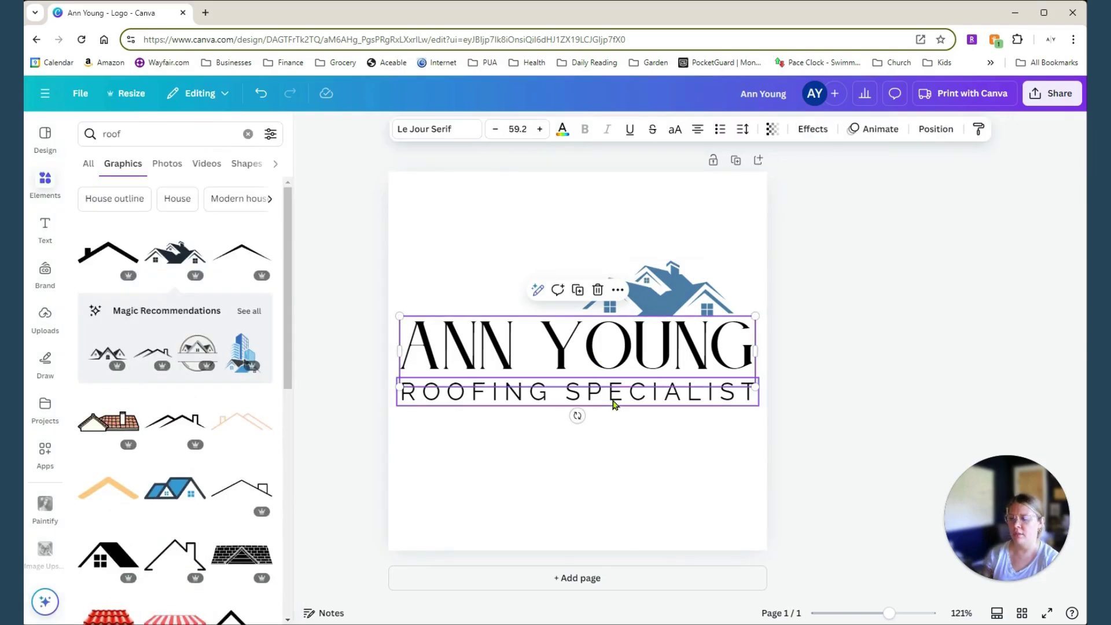
click(608, 476)
drag(528, 464, 468, 284)
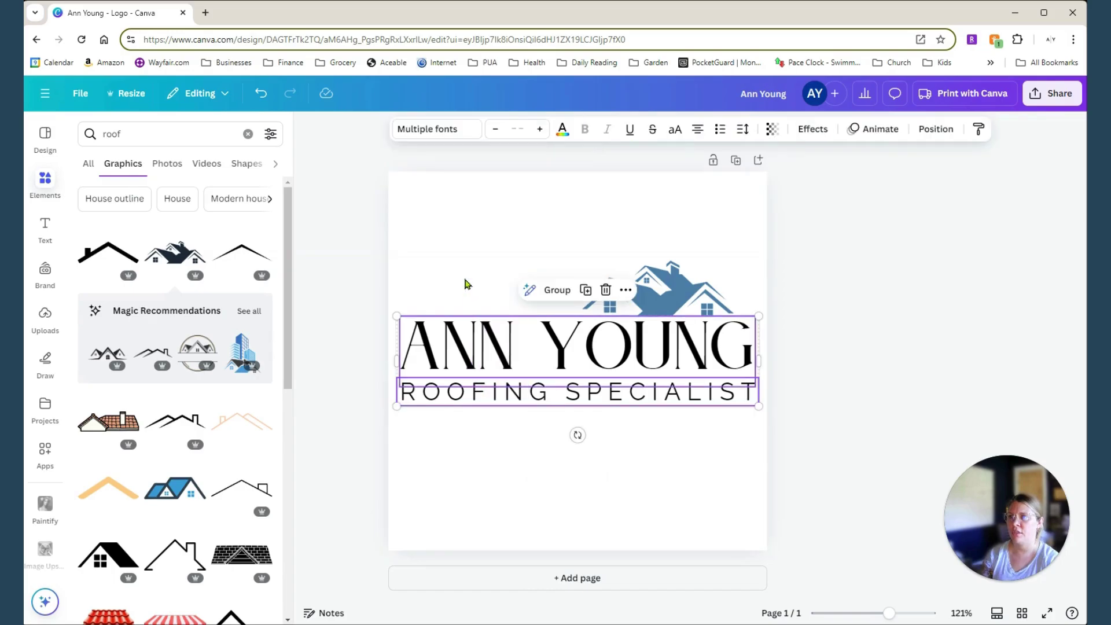
click(559, 134)
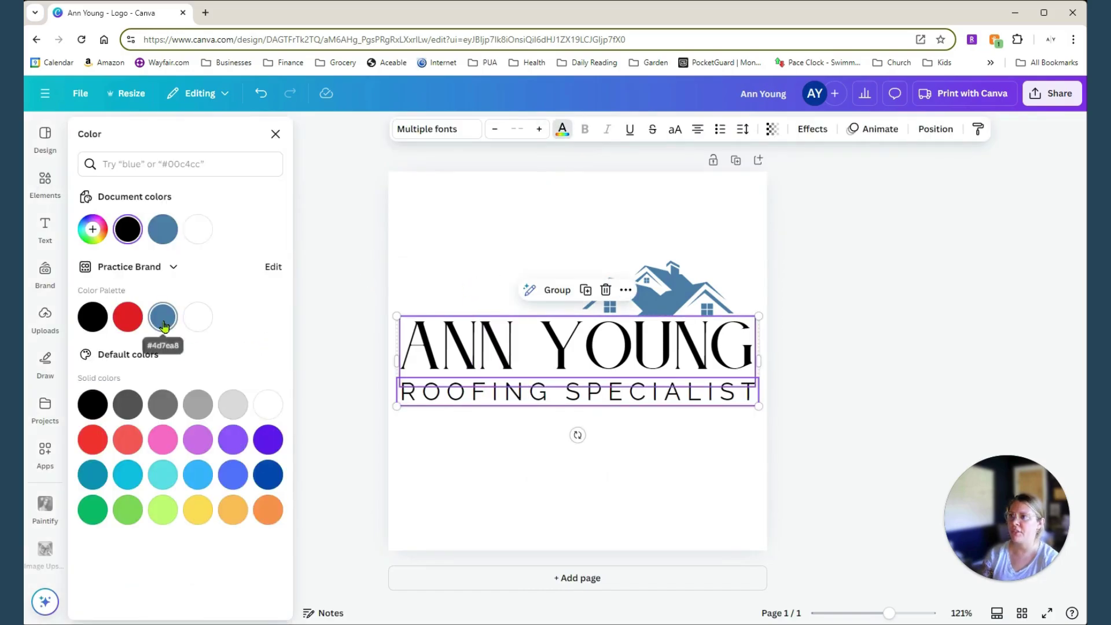
click(164, 325)
click(555, 504)
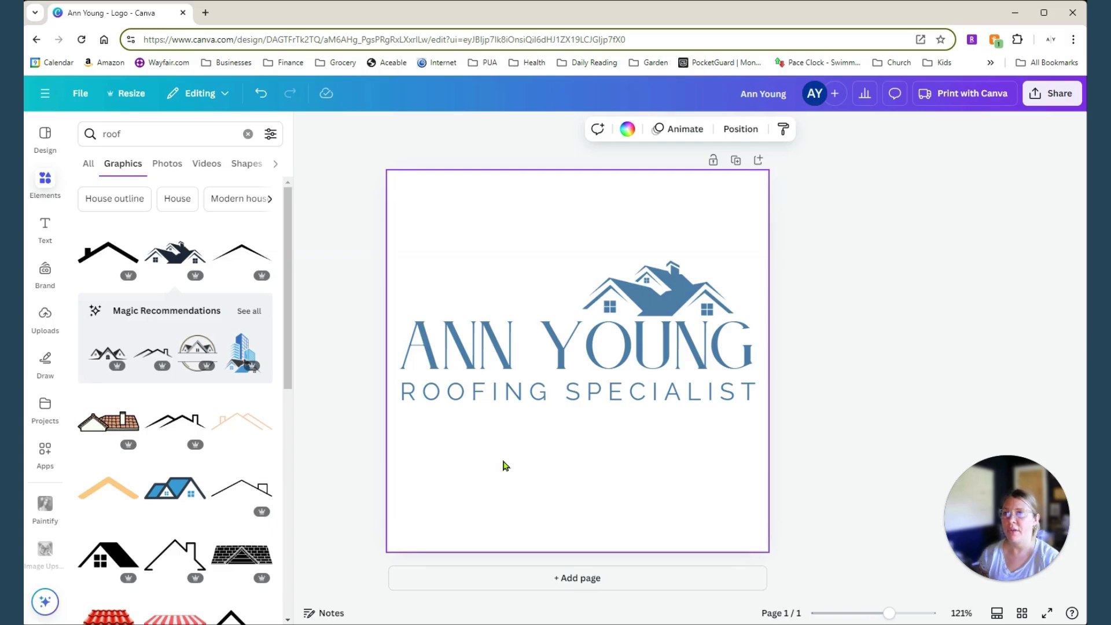
click(650, 295)
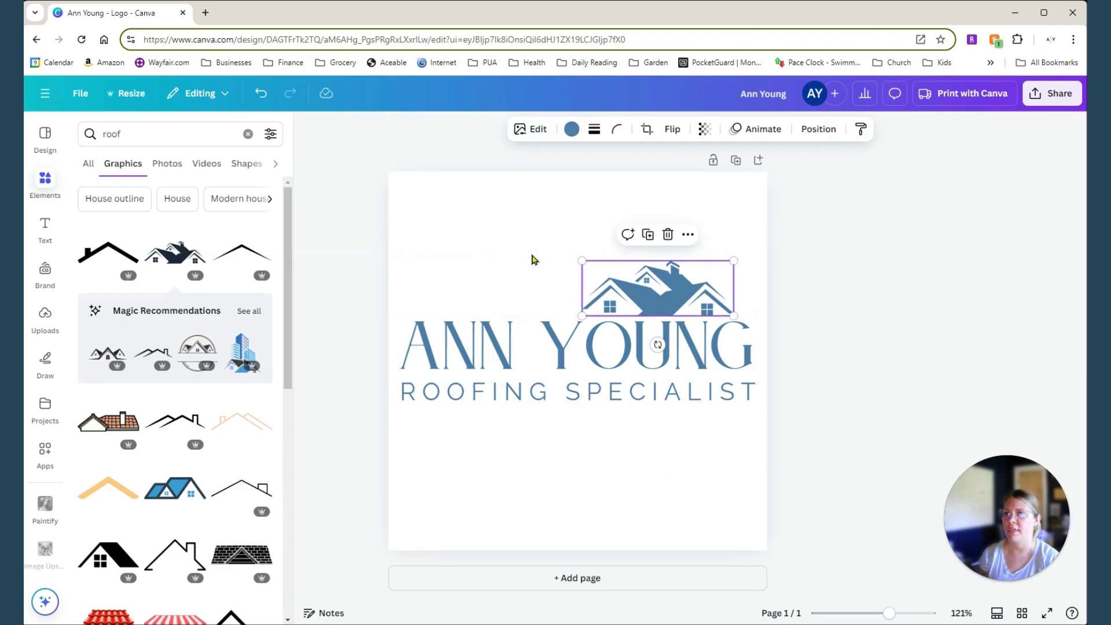
click(462, 252)
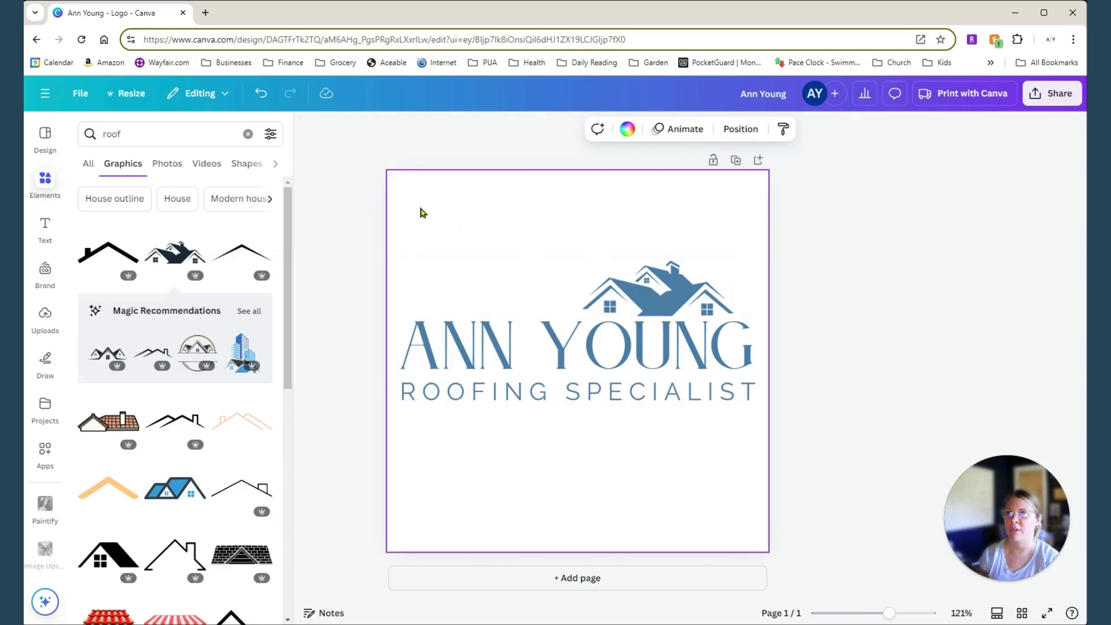
Download only the roof graphic, name heading and subheading as a PNG with a transparent background.
drag(411, 213, 745, 524)
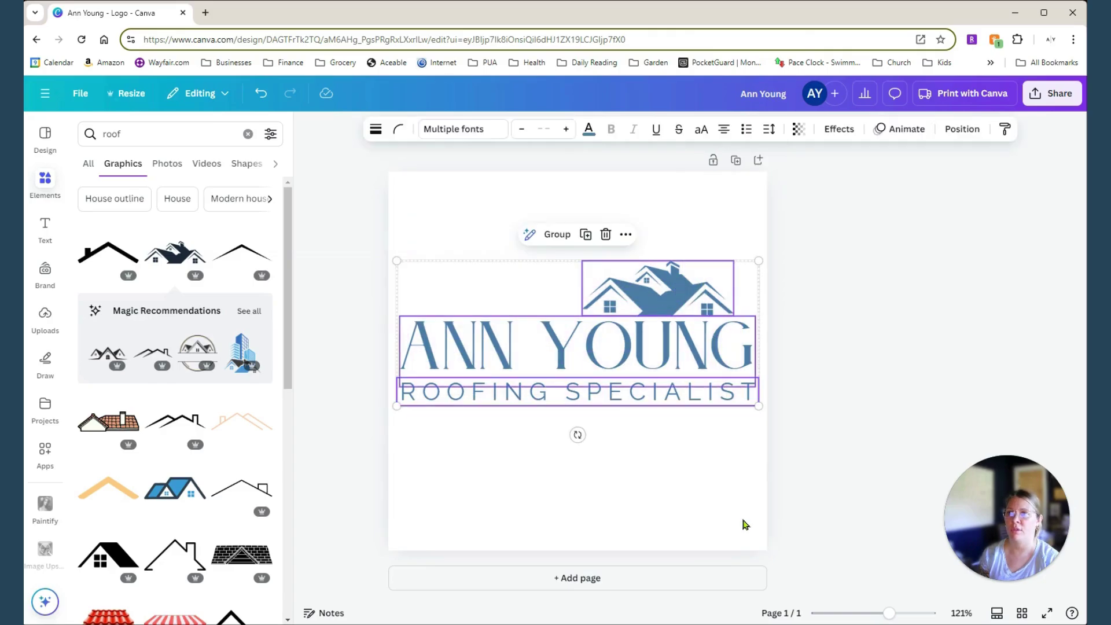
right_click(532, 332)
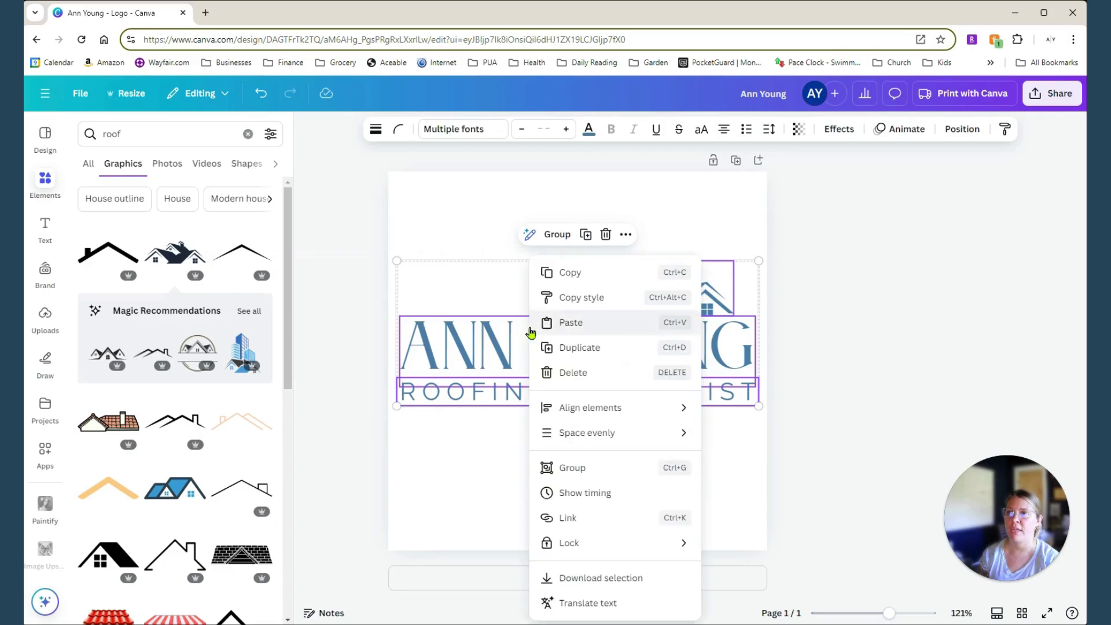
click(640, 580)
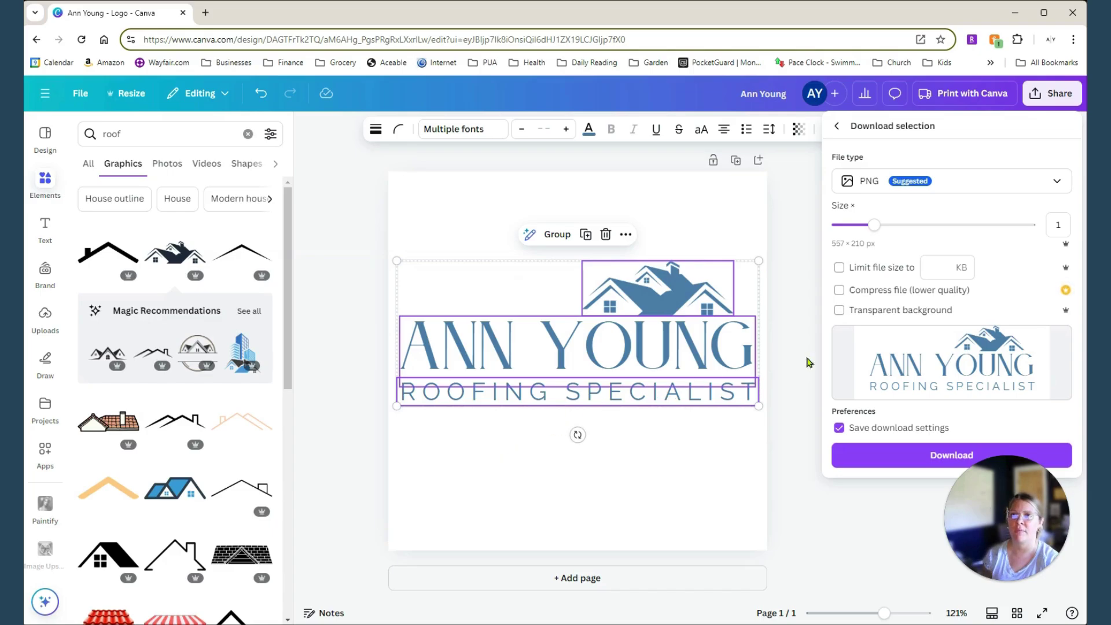
click(839, 310)
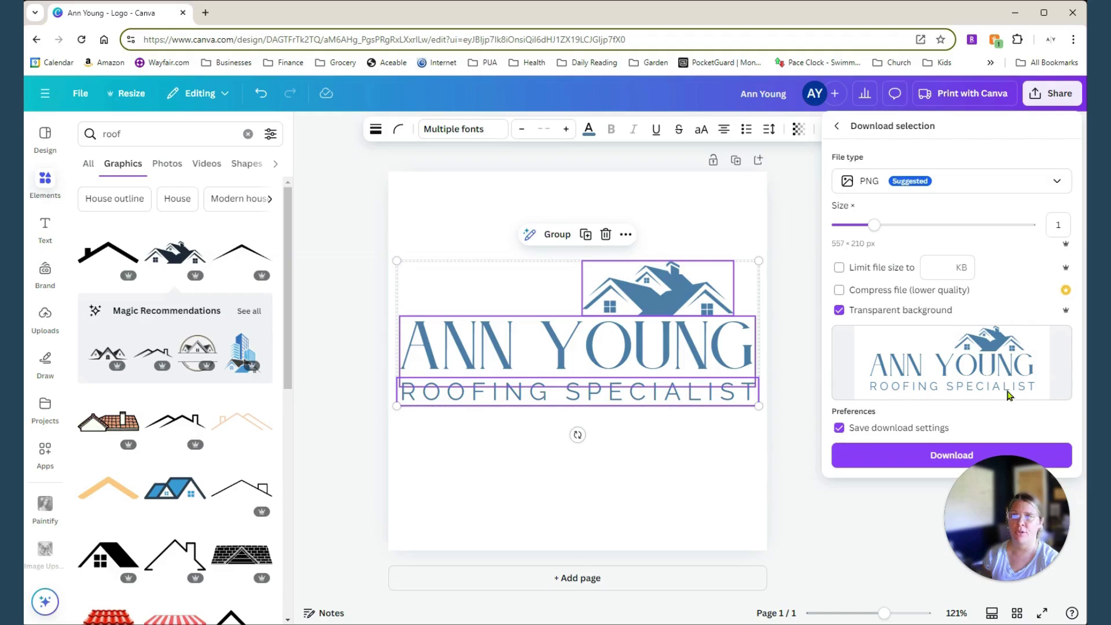
click(919, 456)
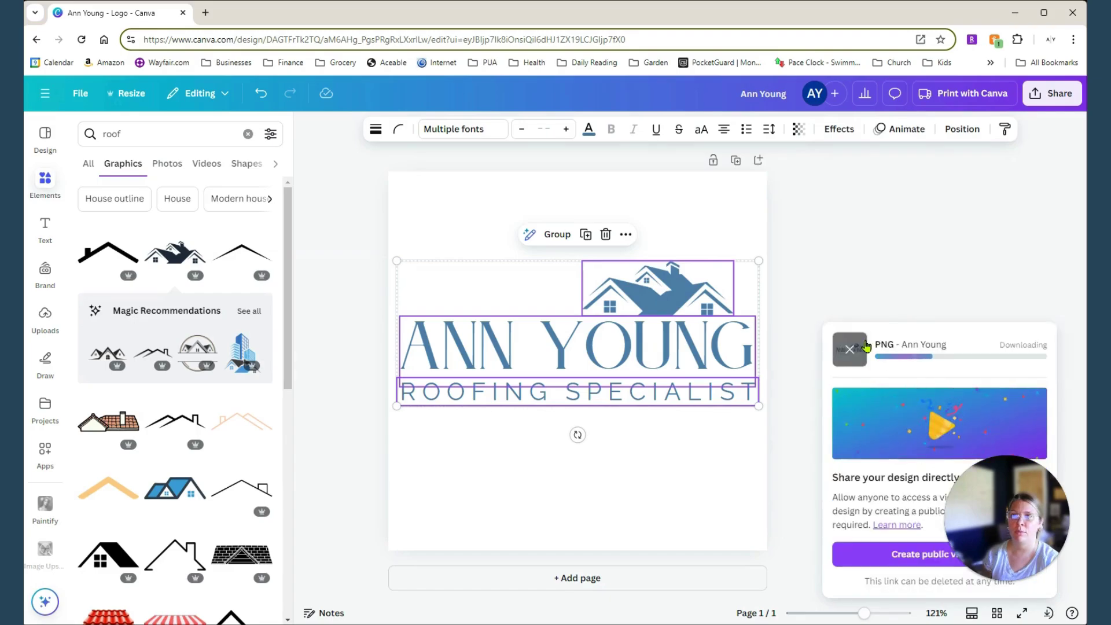
click(521, 474)
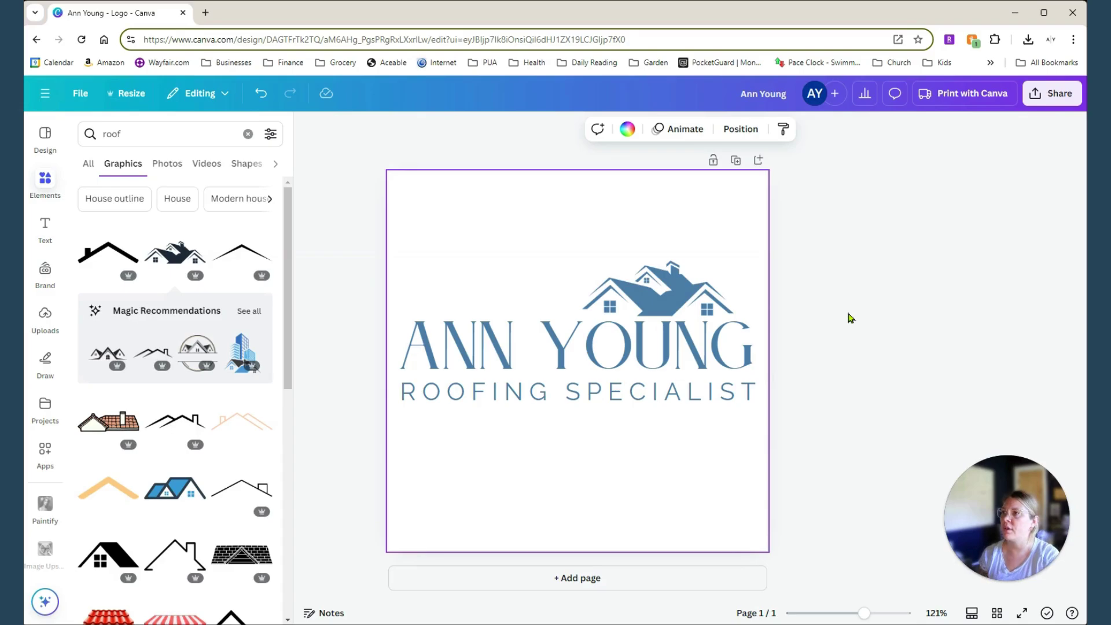
Upload the downloaded logo PNG to the Practice Brand kit's logos and save the changes.
click(44, 271)
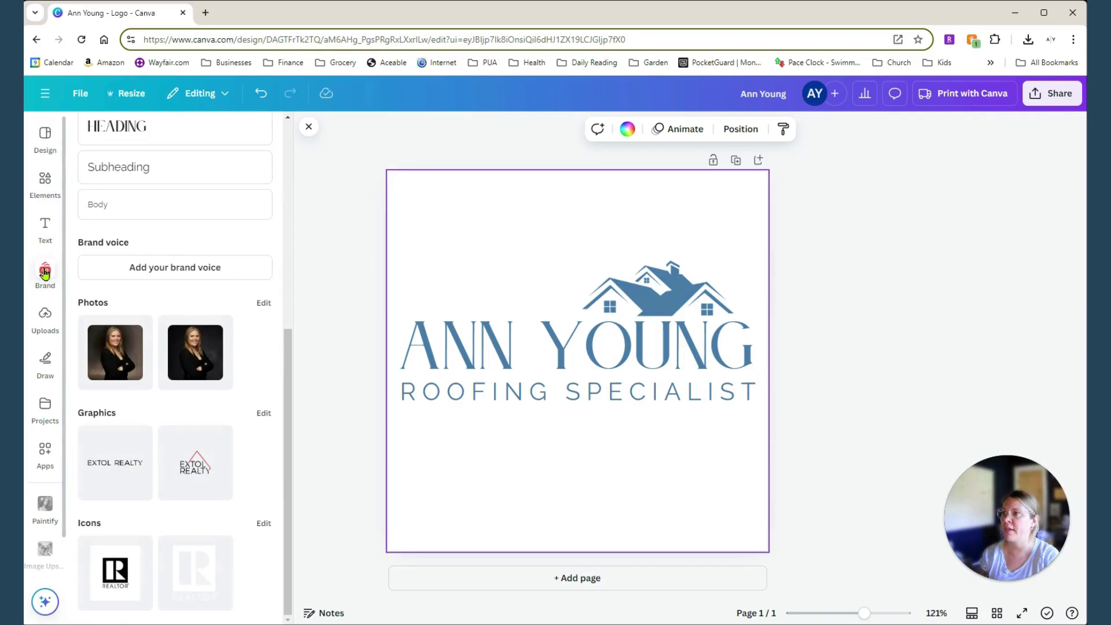
scroll(181, 449, up, 5)
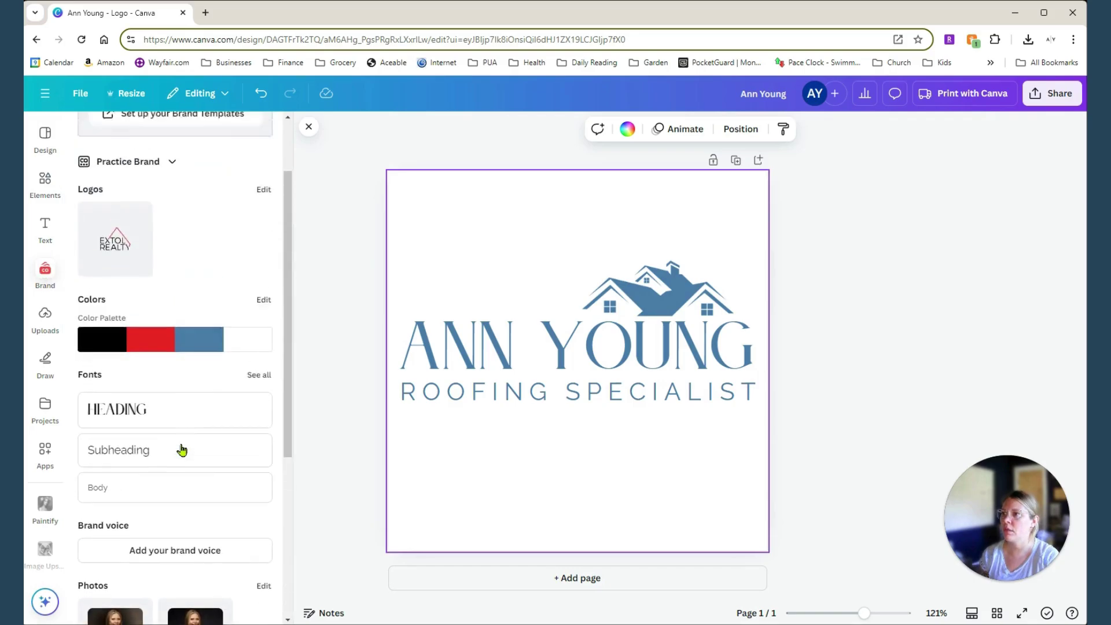
scroll(181, 449, up, 2)
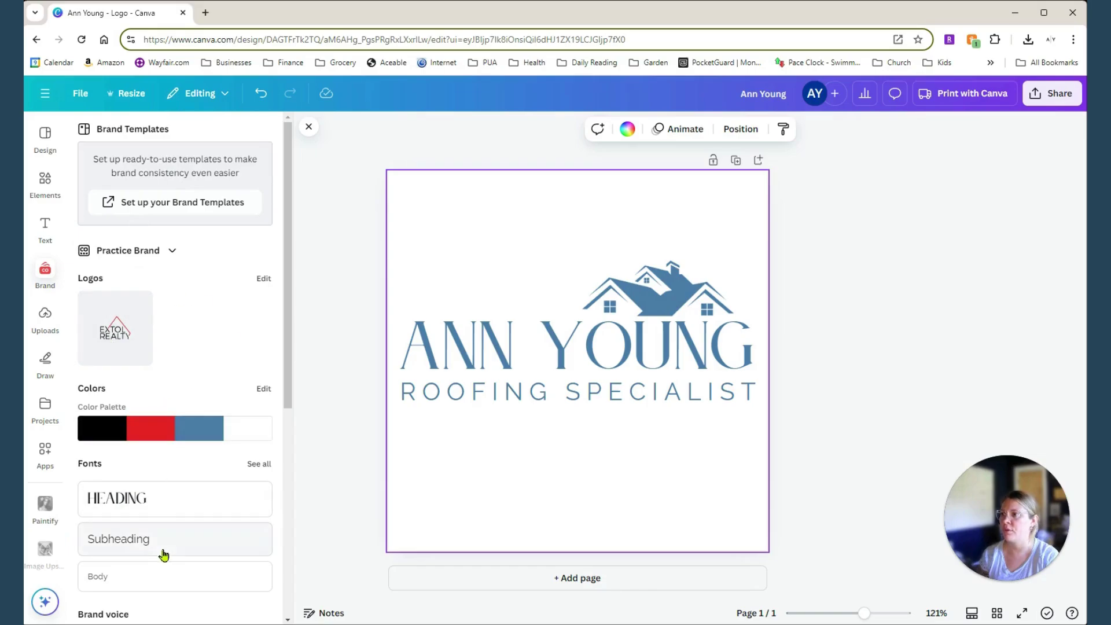
scroll(168, 550, down, 4)
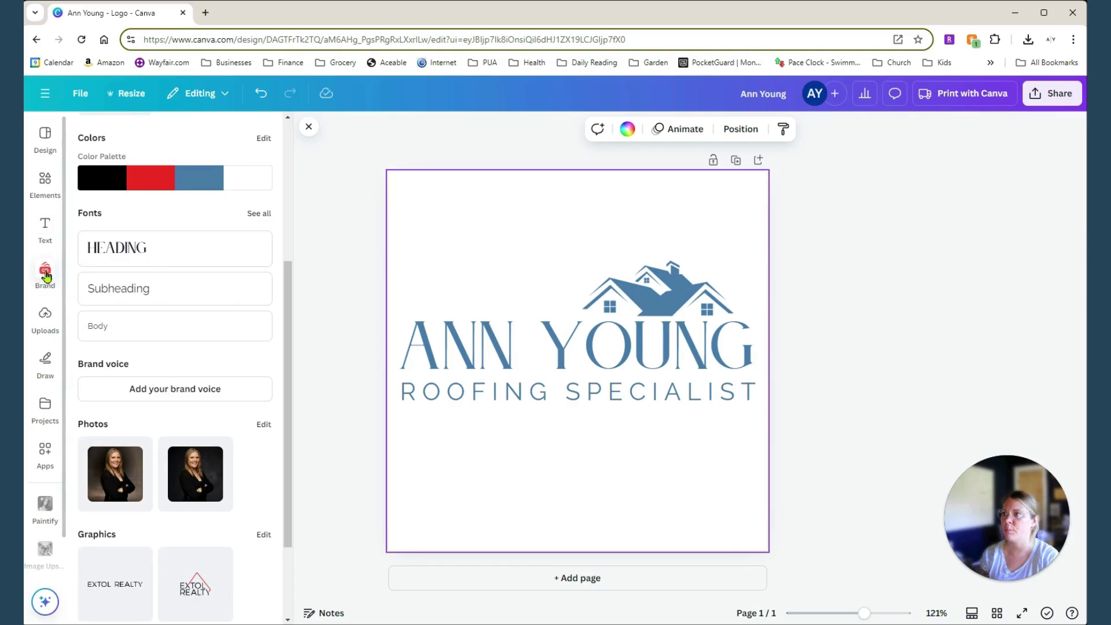
scroll(202, 431, up, 4)
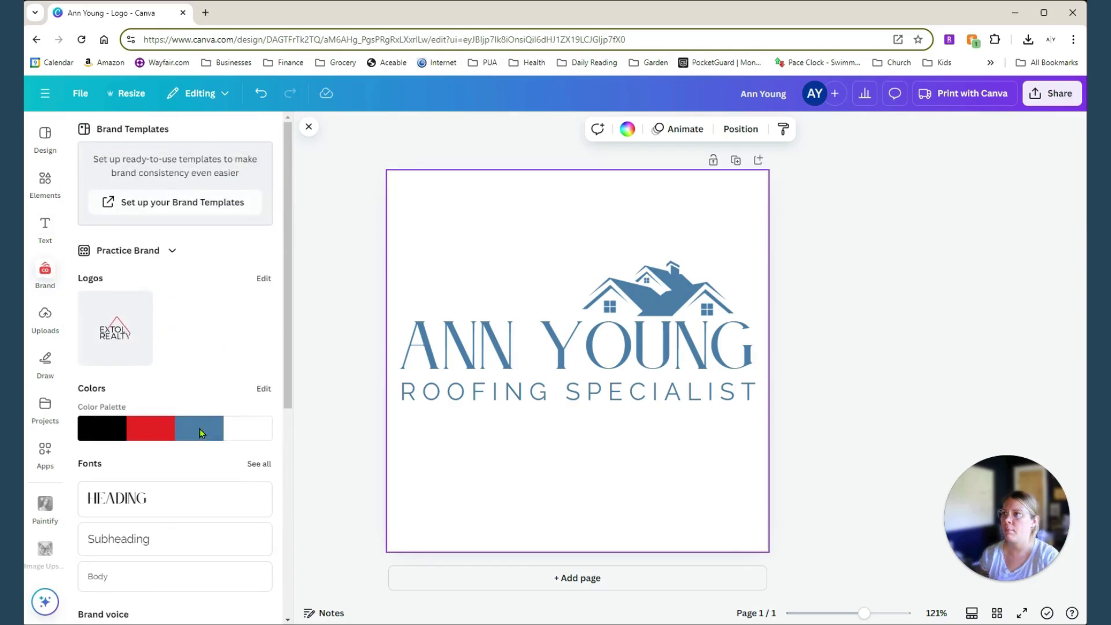
click(265, 280)
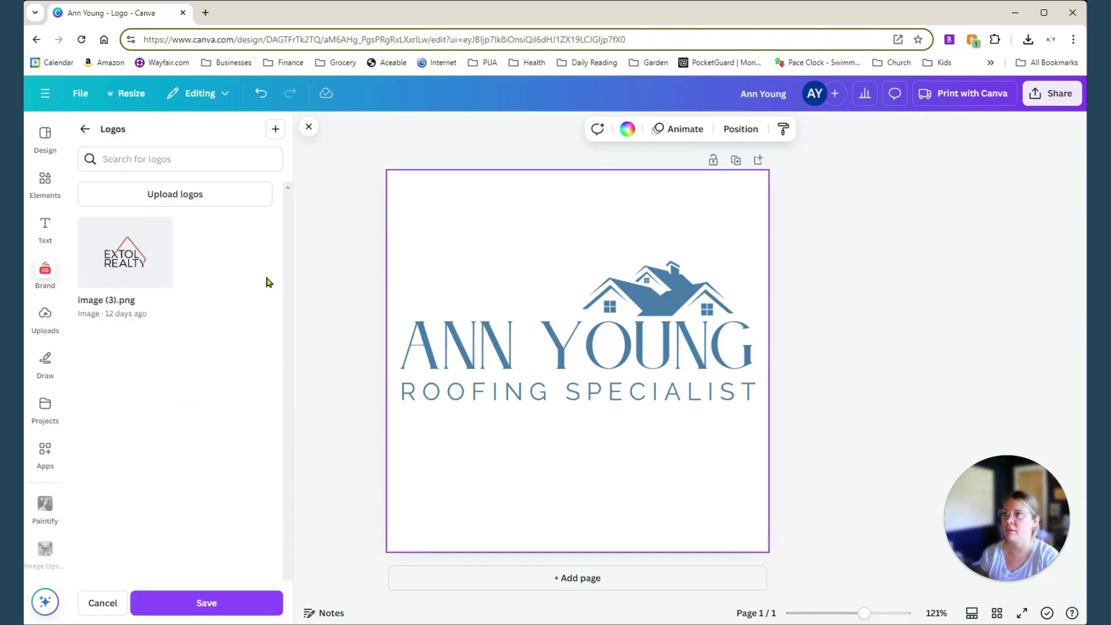
click(215, 197)
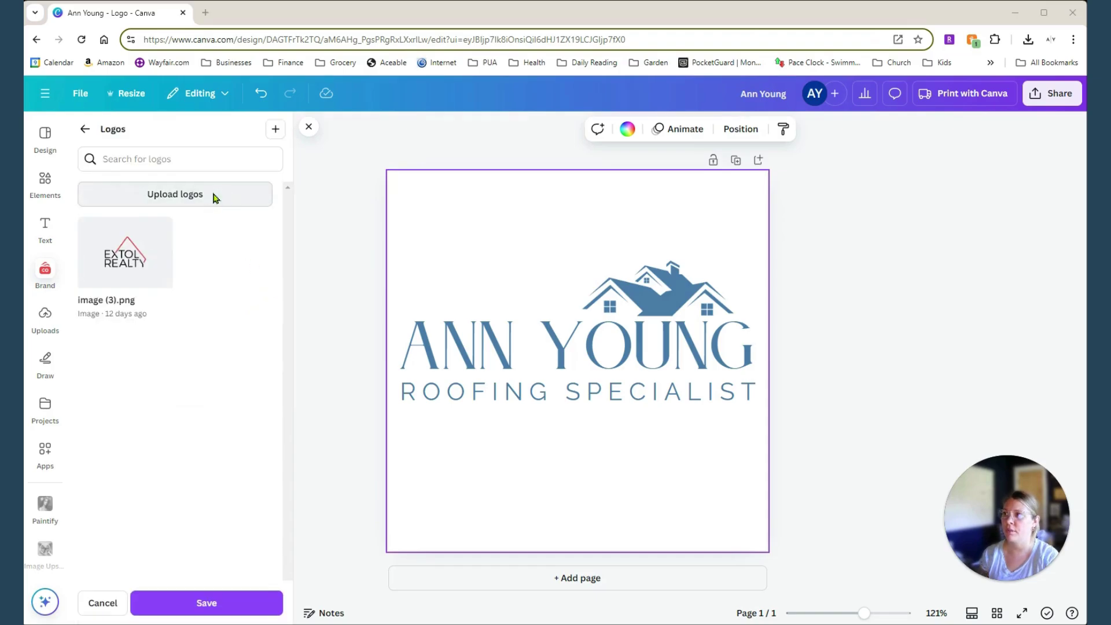
click(177, 154)
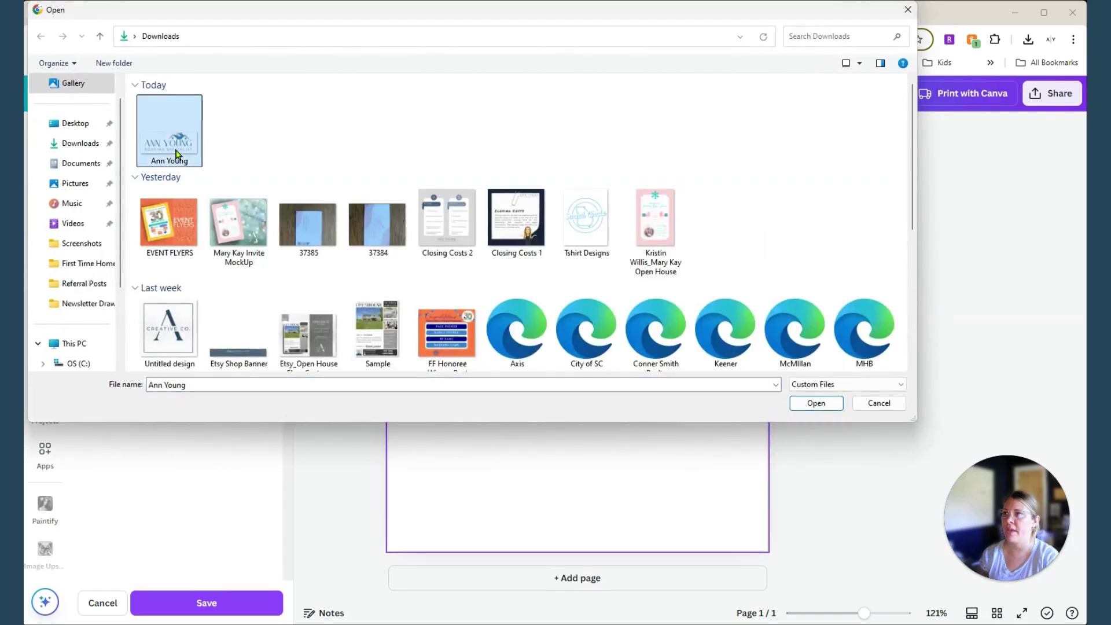
click(814, 403)
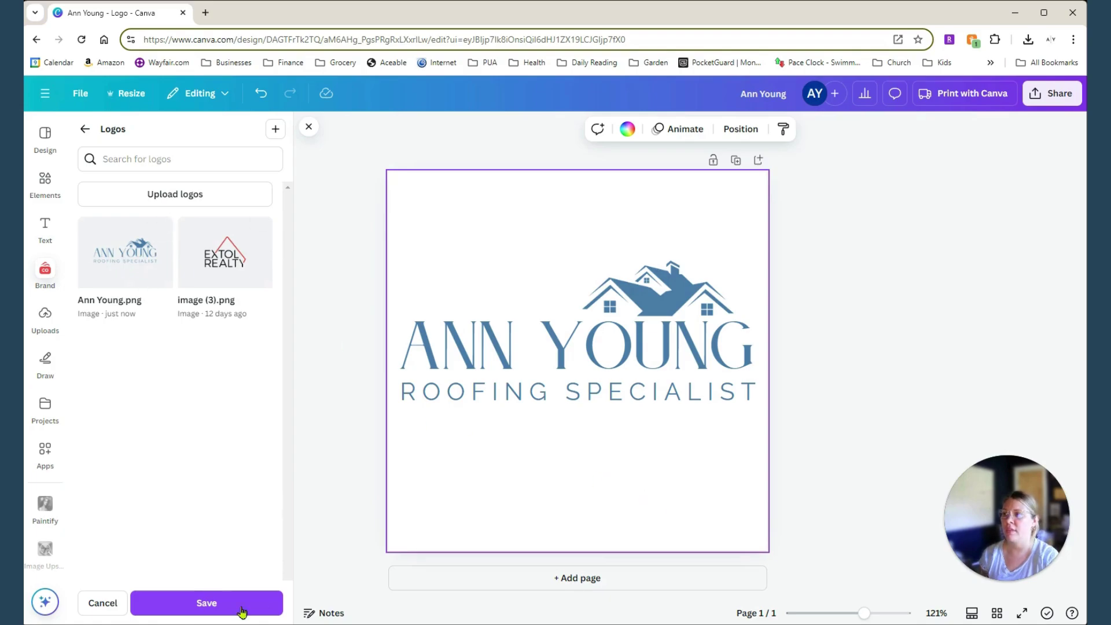
click(203, 603)
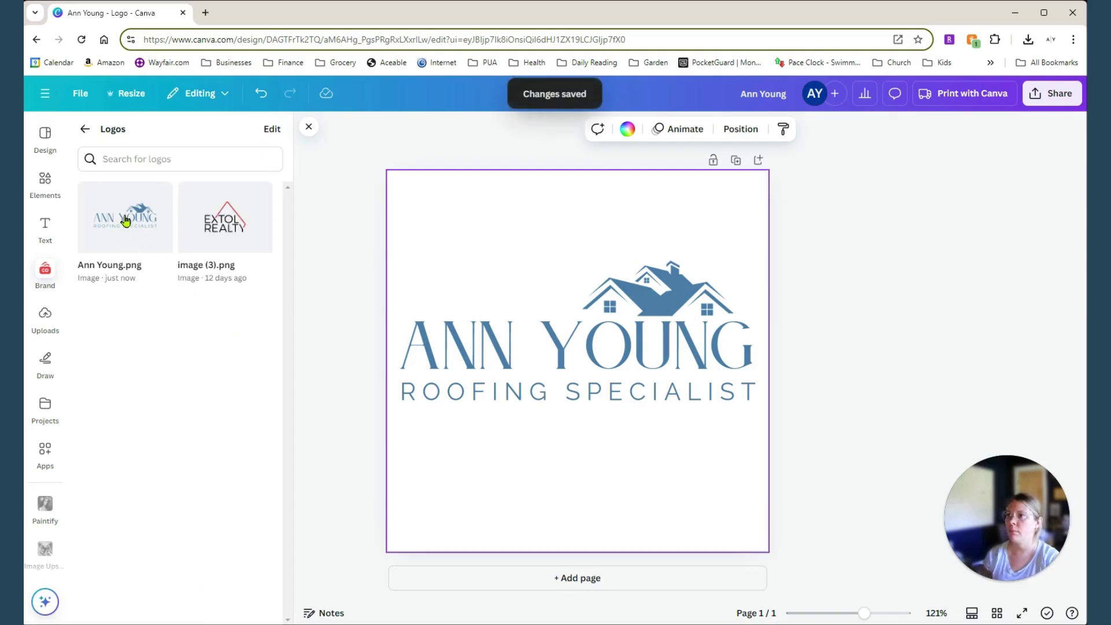
Try the uploaded brand logo below the subheading at a larger size, delete that copy, and return to the brand kit overview.
click(128, 238)
drag(577, 352, 566, 489)
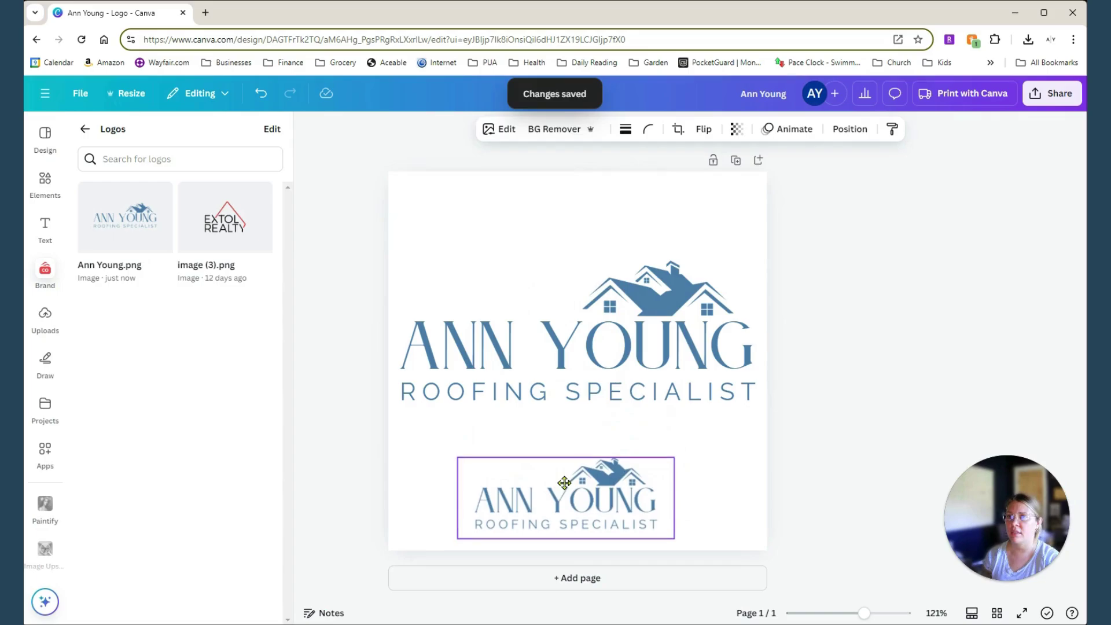
drag(675, 459, 730, 421)
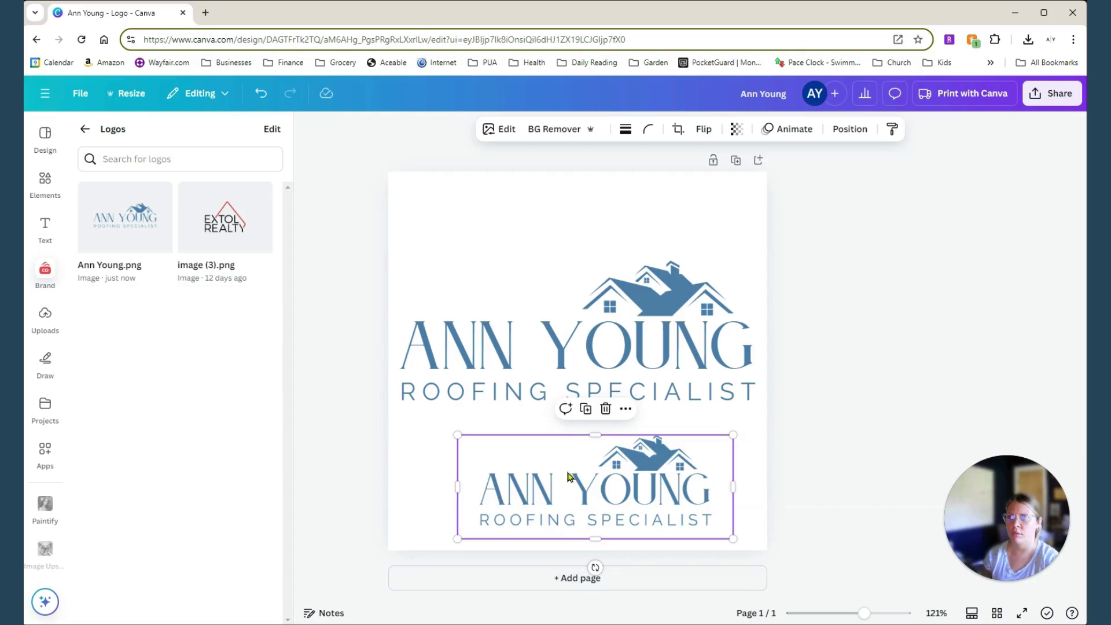
click(606, 409)
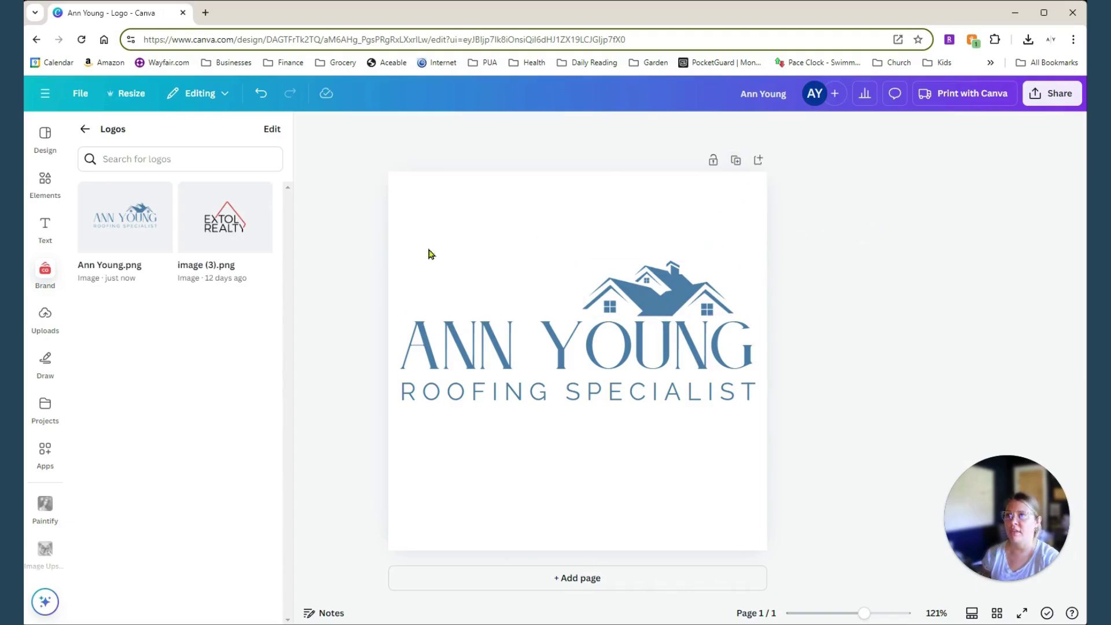
click(85, 129)
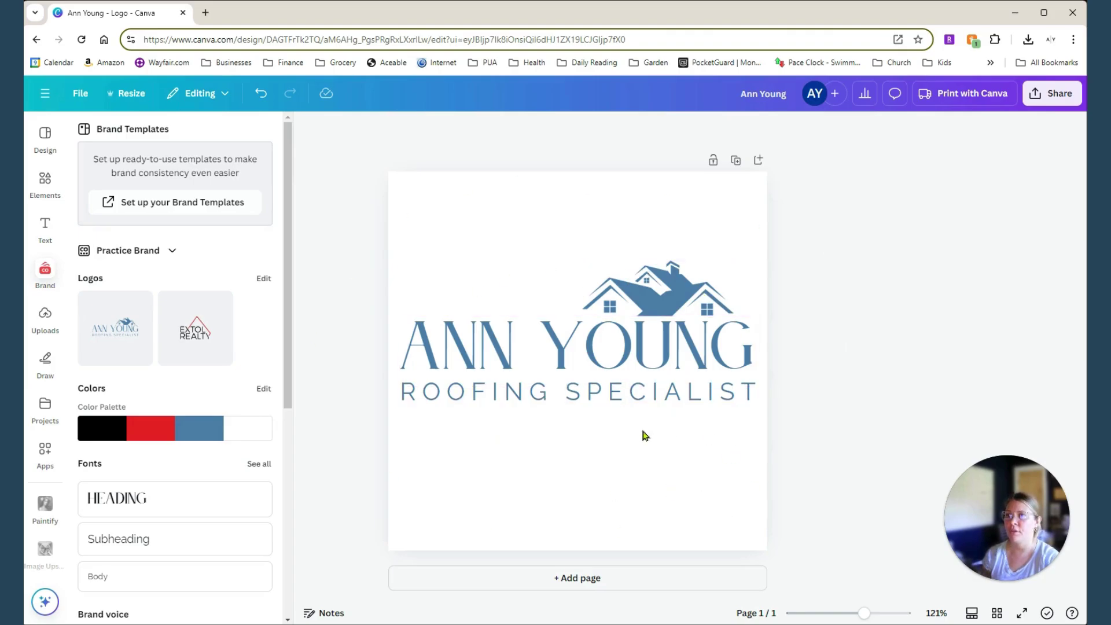
Duplicate the logo page and recolor the copy's roof graphic in the Practice Brand palette's red.
click(735, 162)
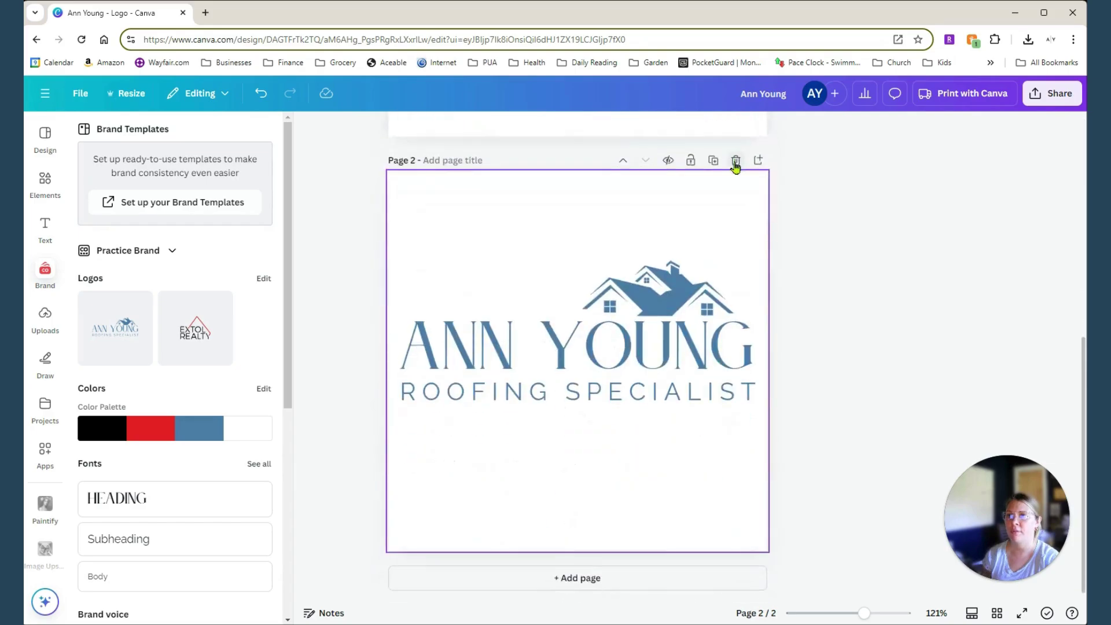
click(644, 296)
click(571, 129)
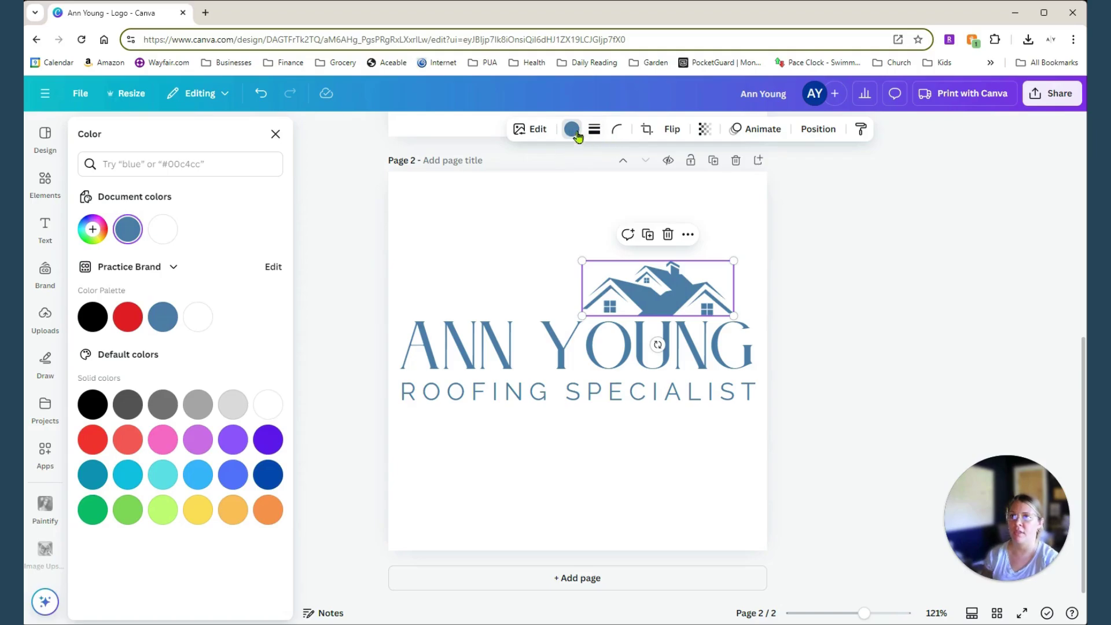
click(129, 317)
Recolor the name heading and the "ROOFING SPECIALIST" subheading on page 2 together in the brand palette's red.
click(520, 347)
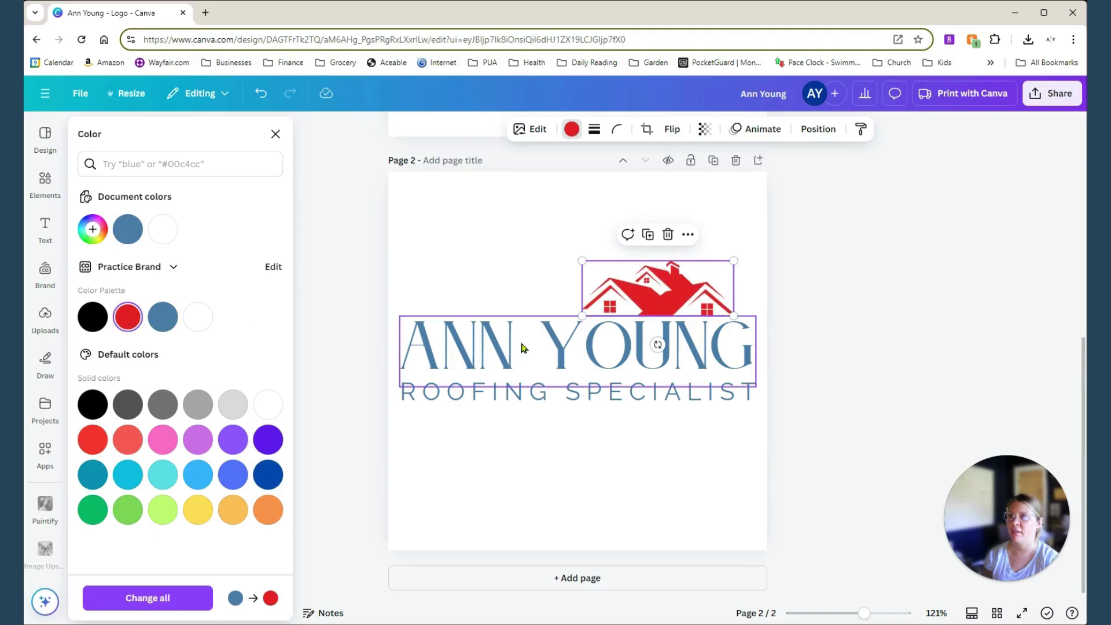
shift+click(544, 401)
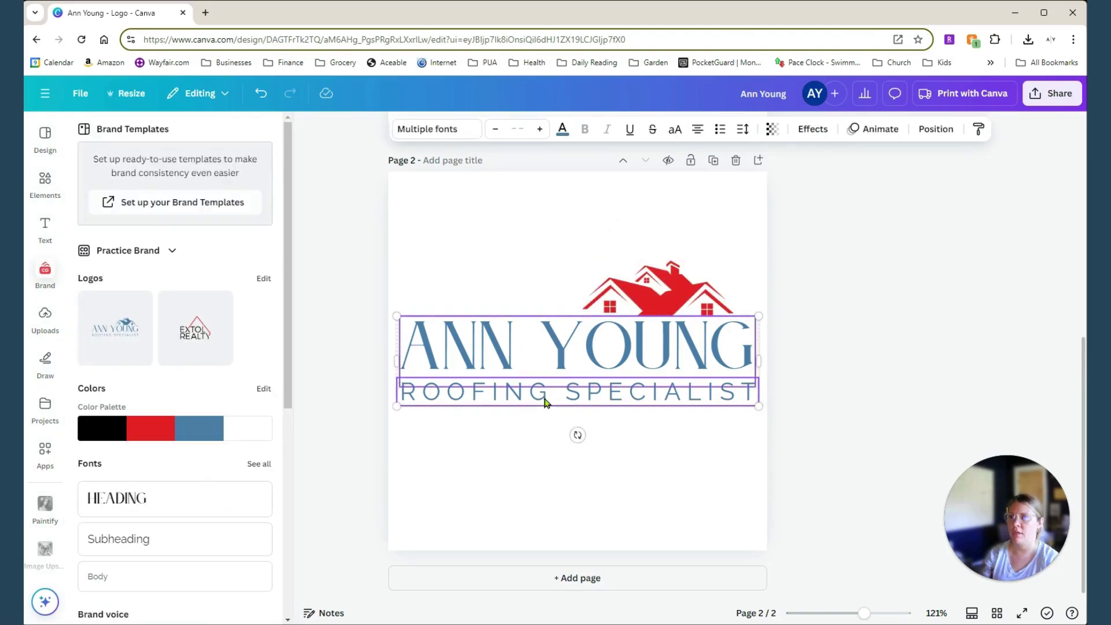
click(562, 129)
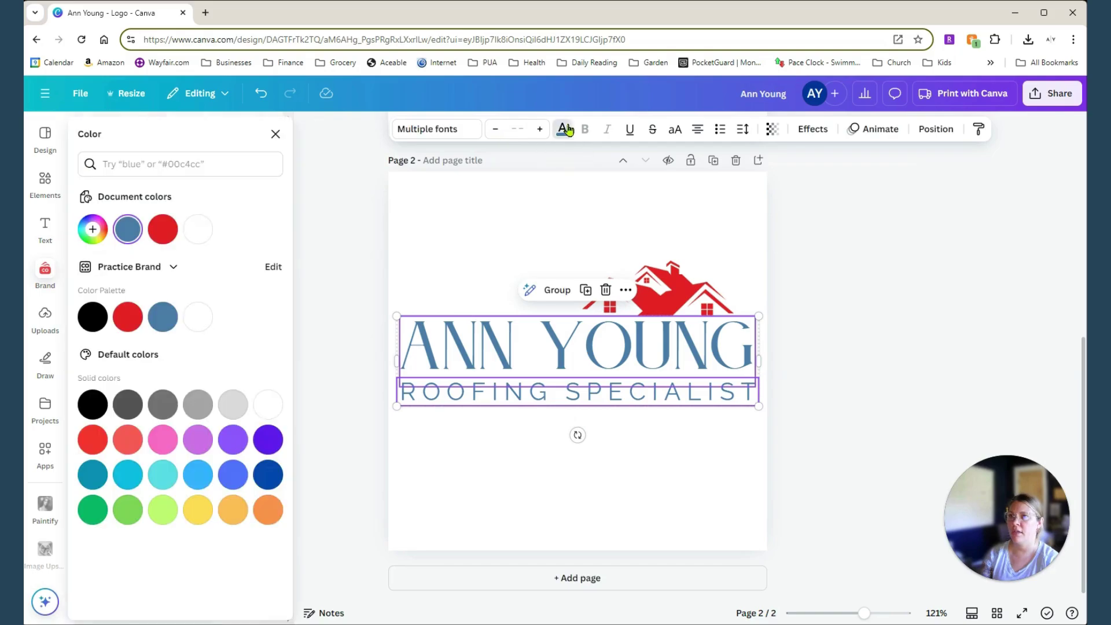
click(128, 317)
key(Escape)
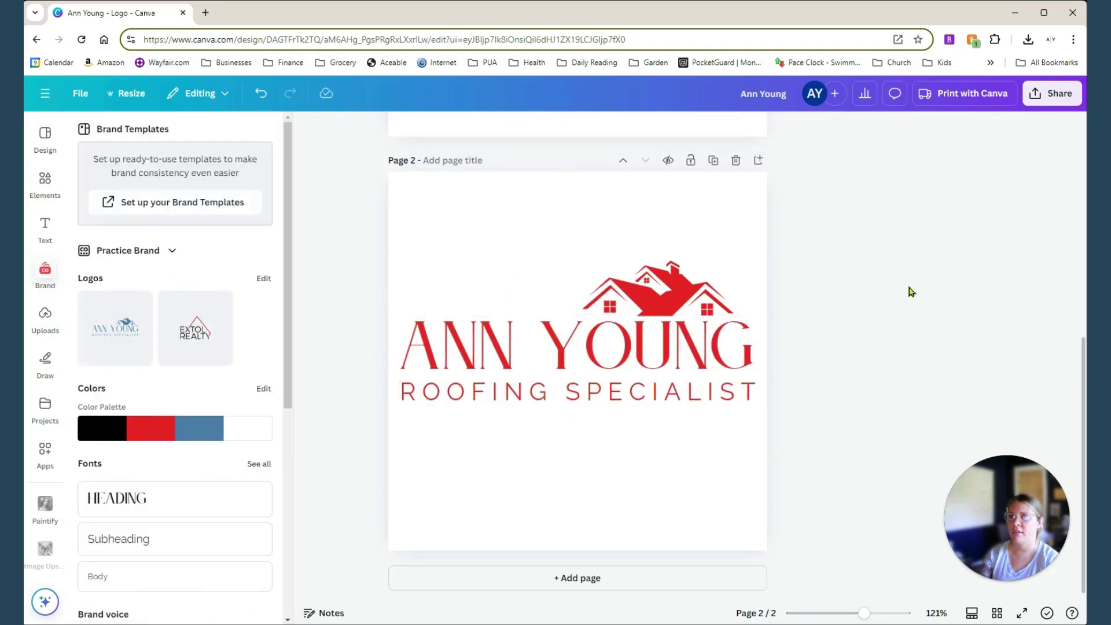
key(Escape)
scroll(680, 454, up, 4)
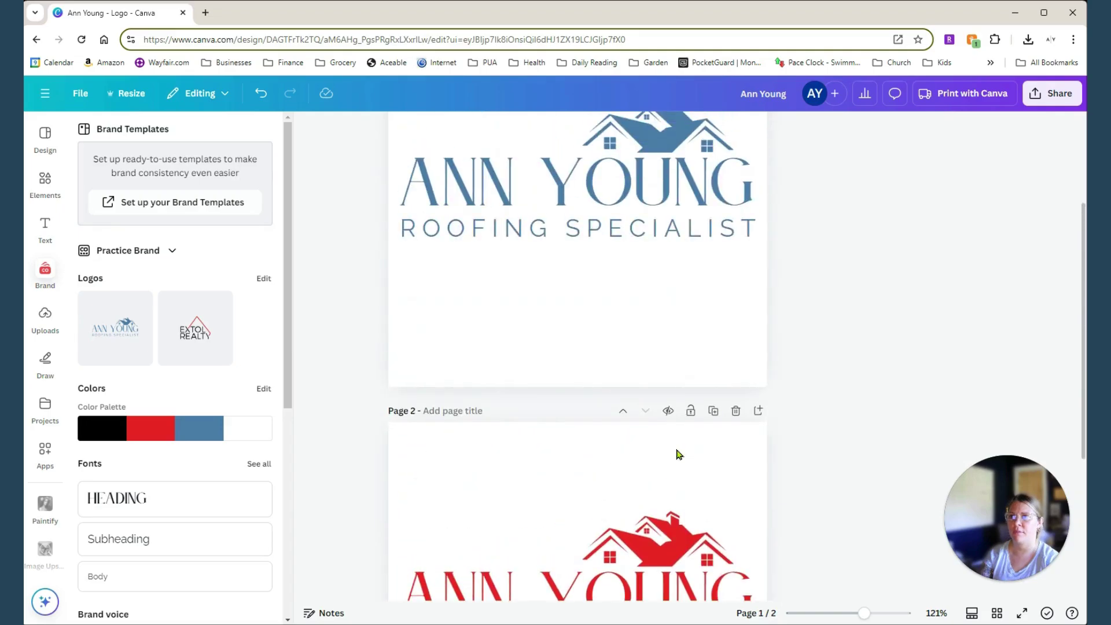
scroll(679, 454, down, 4)
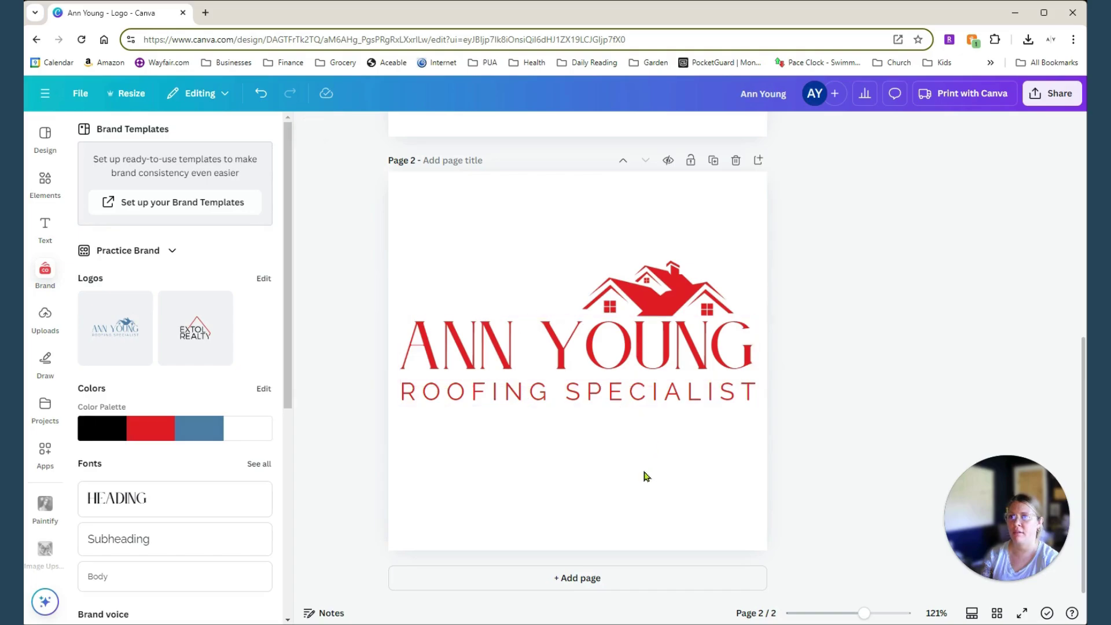
scroll(634, 470, up, 4)
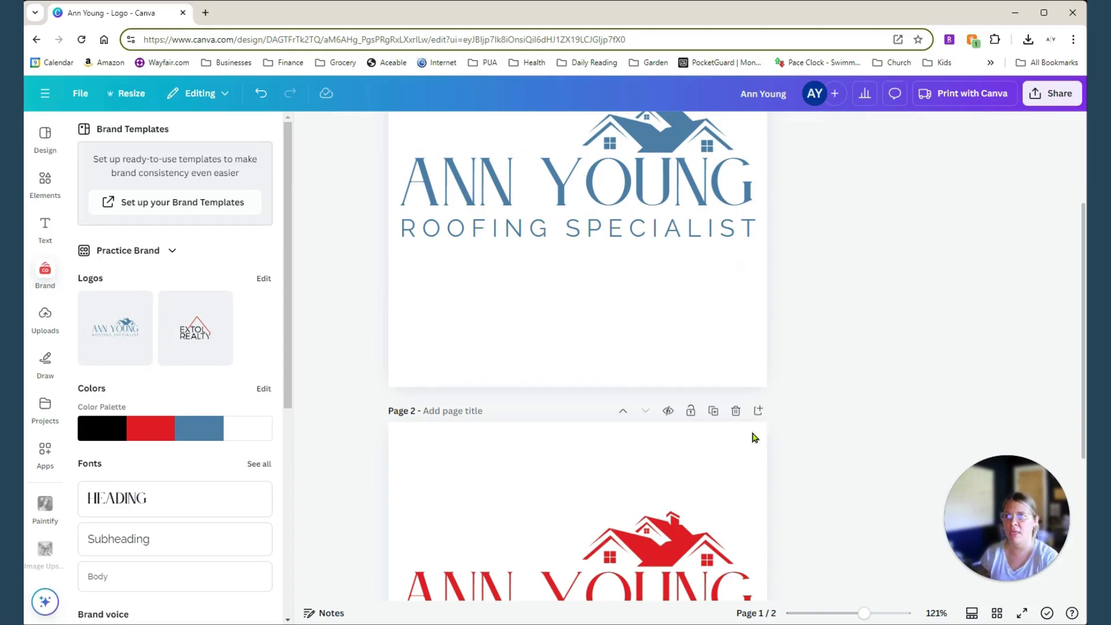
scroll(527, 475, down, 5)
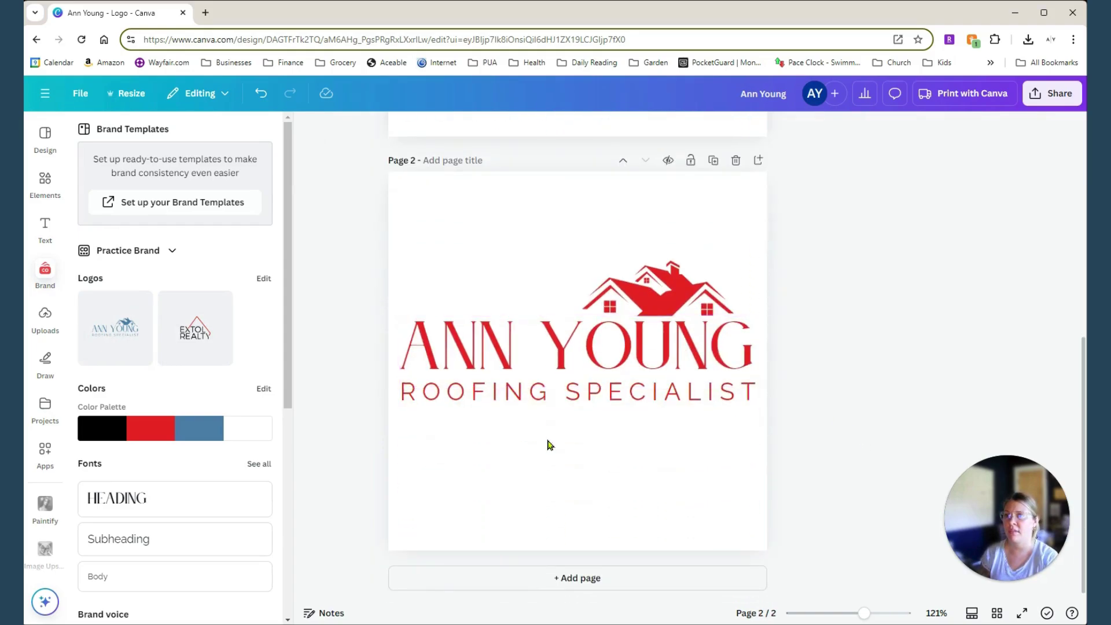